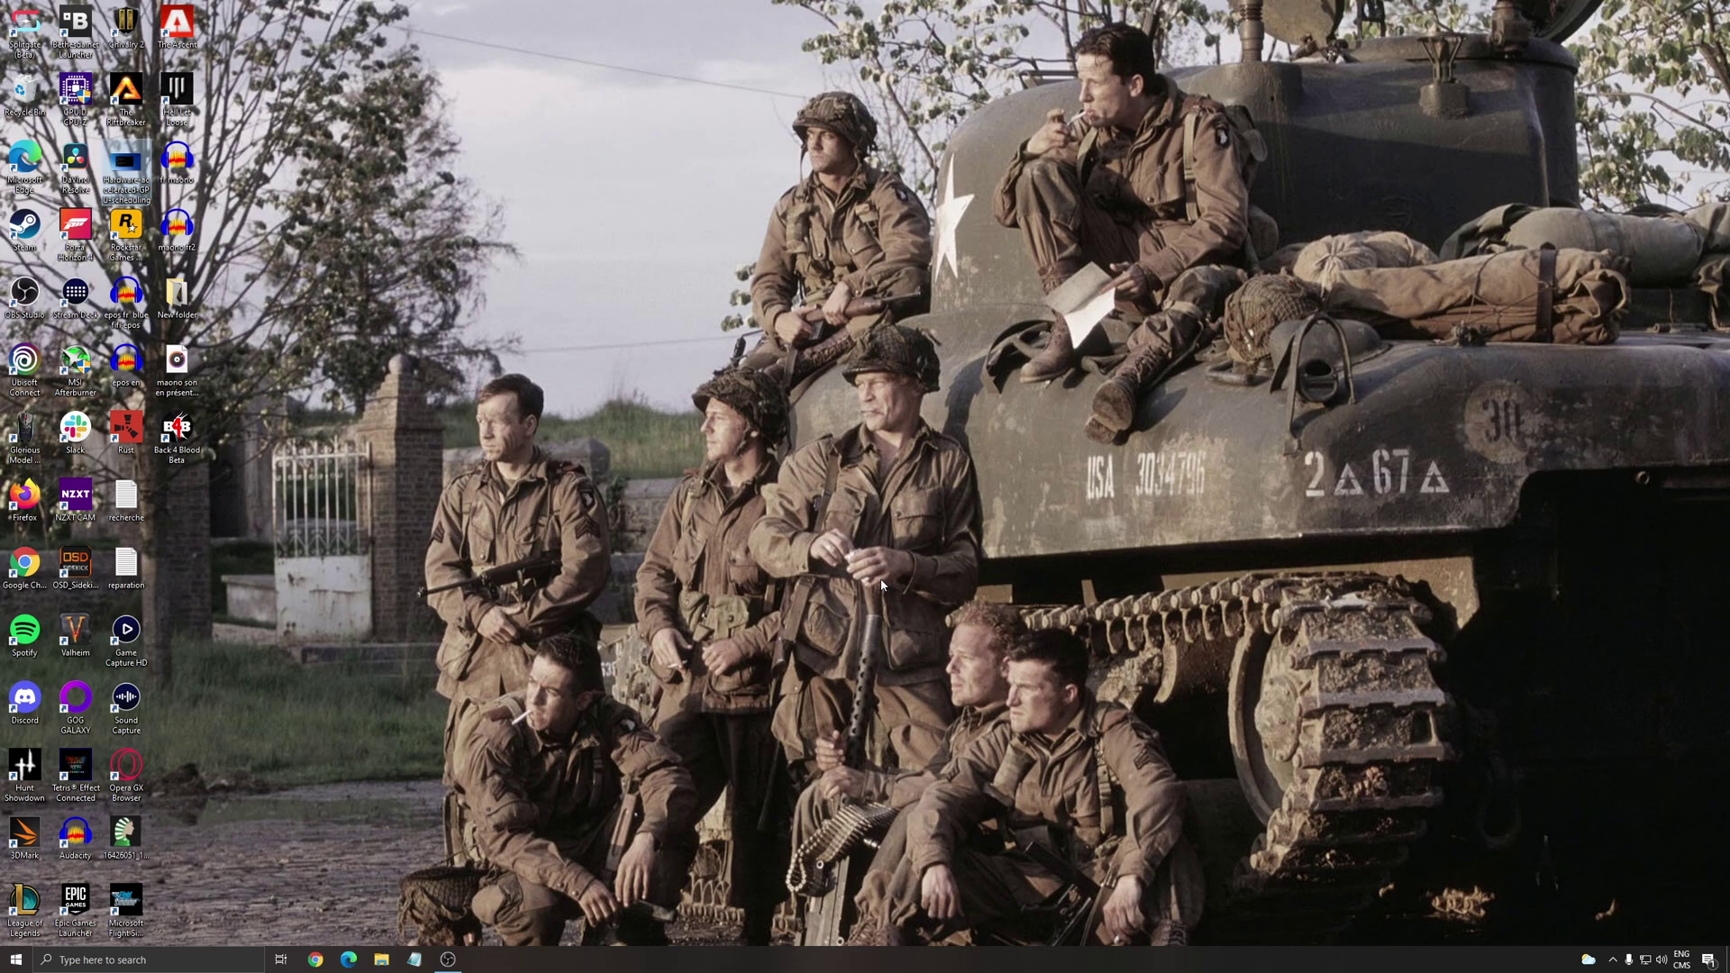
- Open the Windows gaming settings, review the Game Mode, Xbox Game Bar and Captures pages, and close them
click(144, 960)
text(game mode)
key(Return)
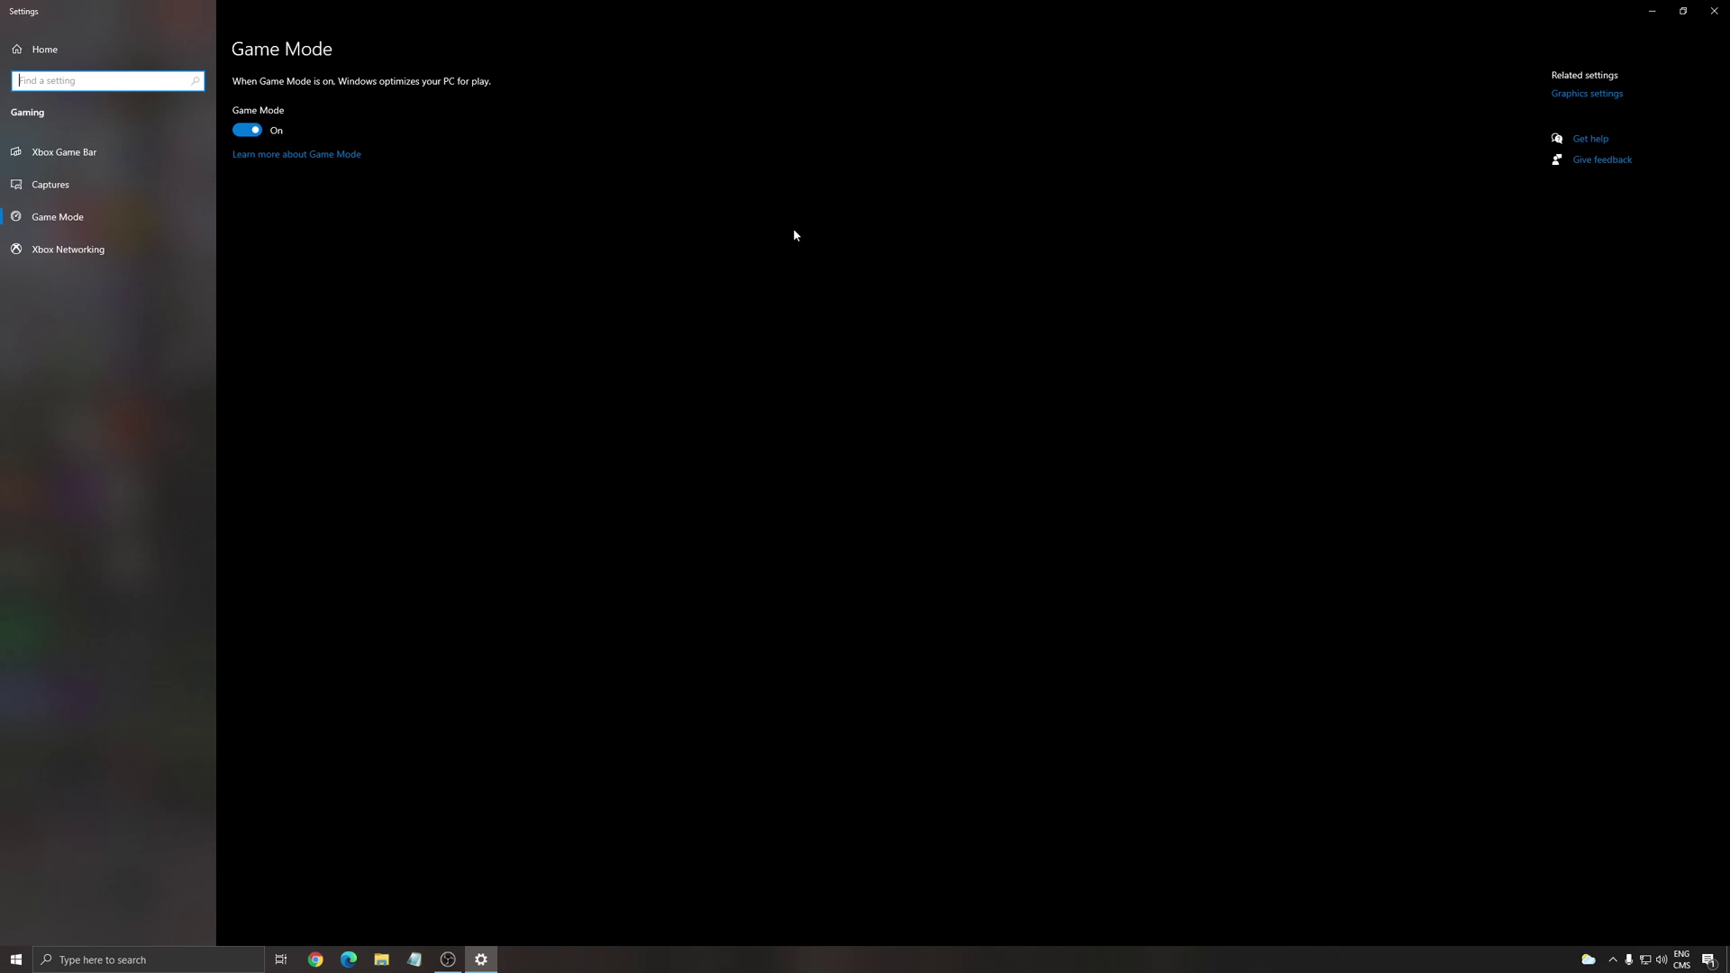
click(81, 155)
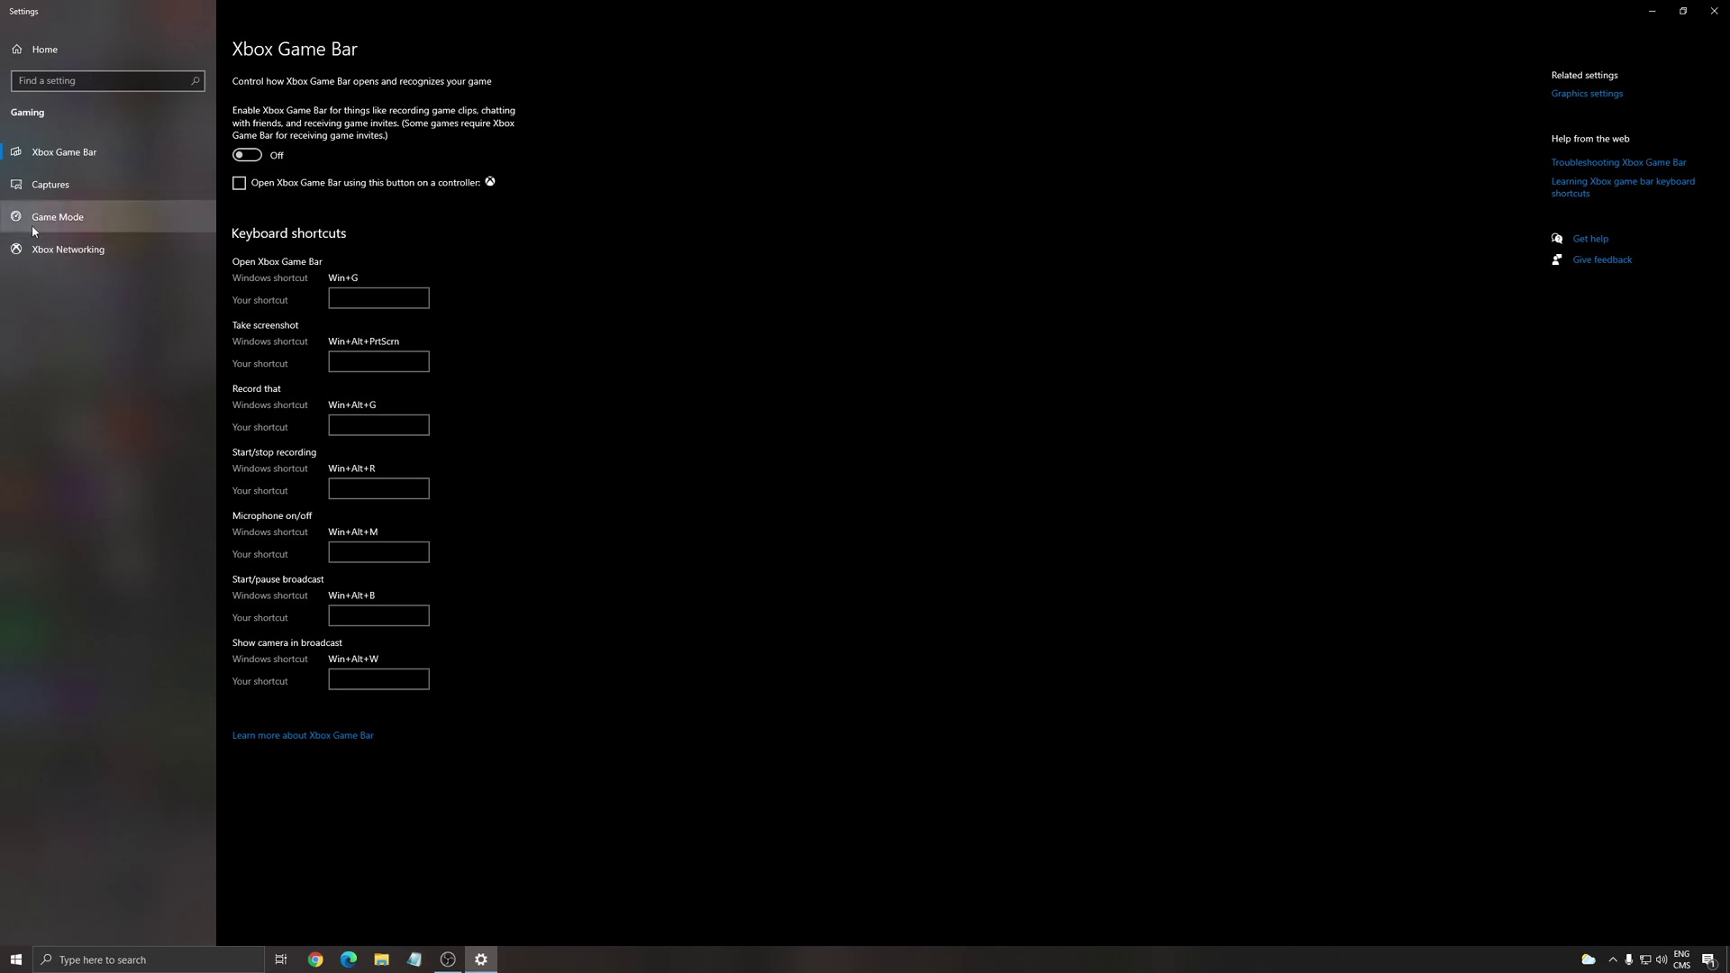
click(63, 185)
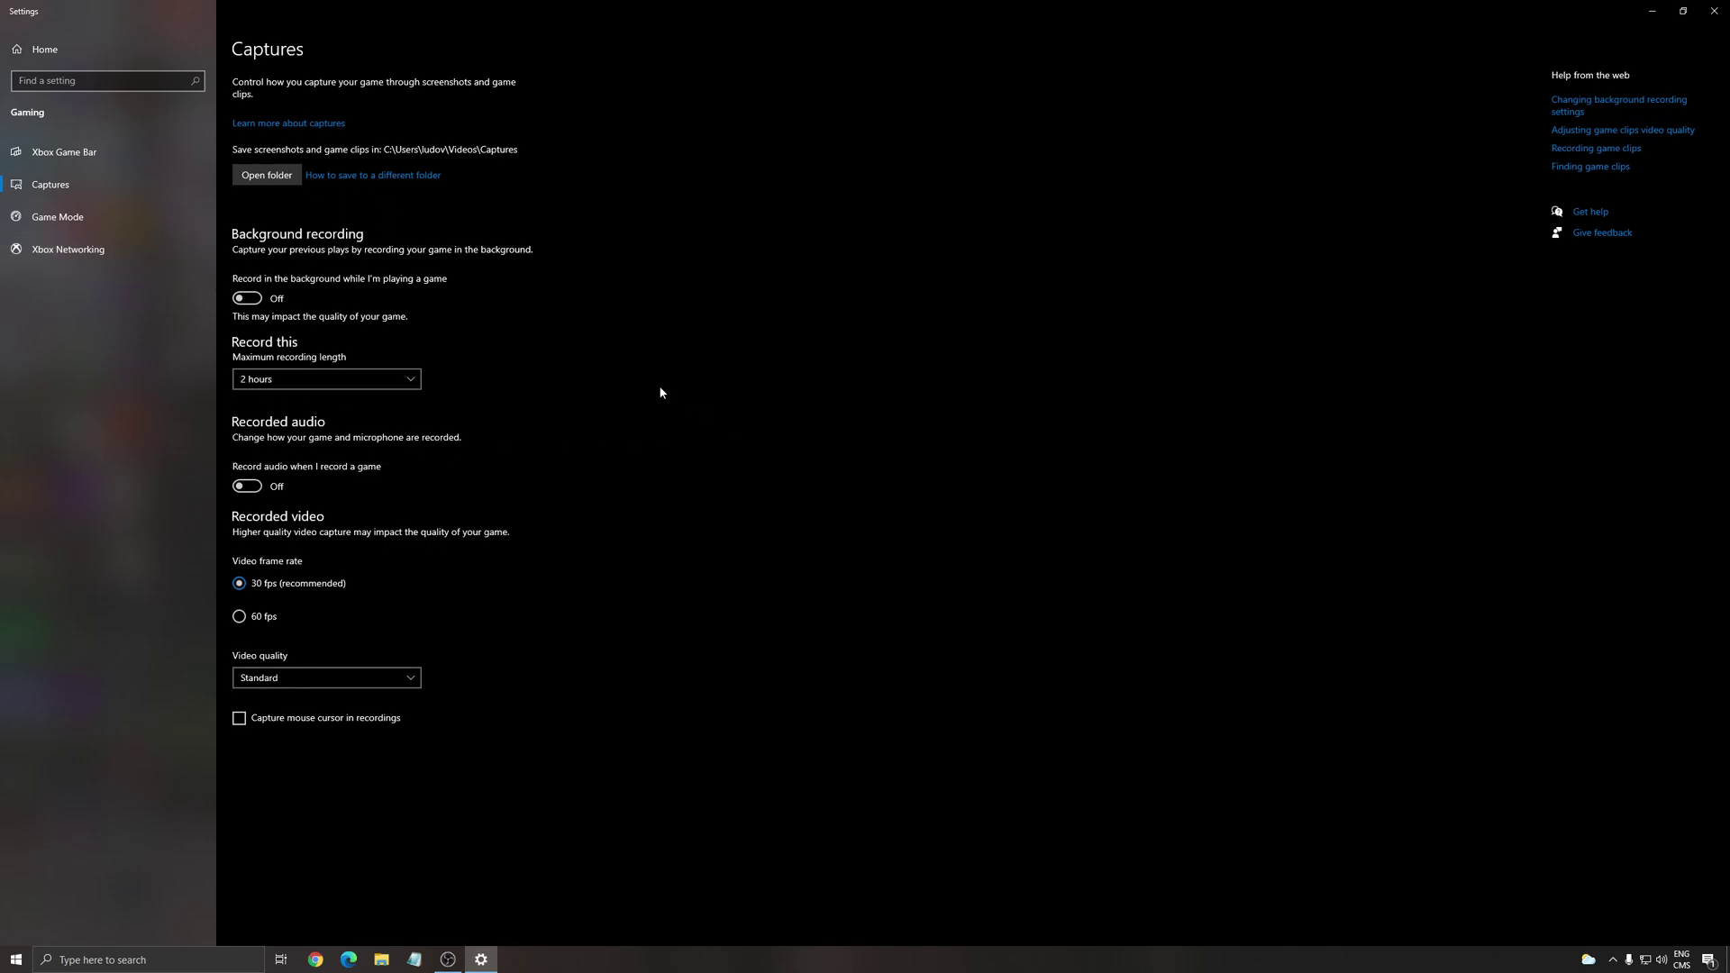
click(1713, 11)
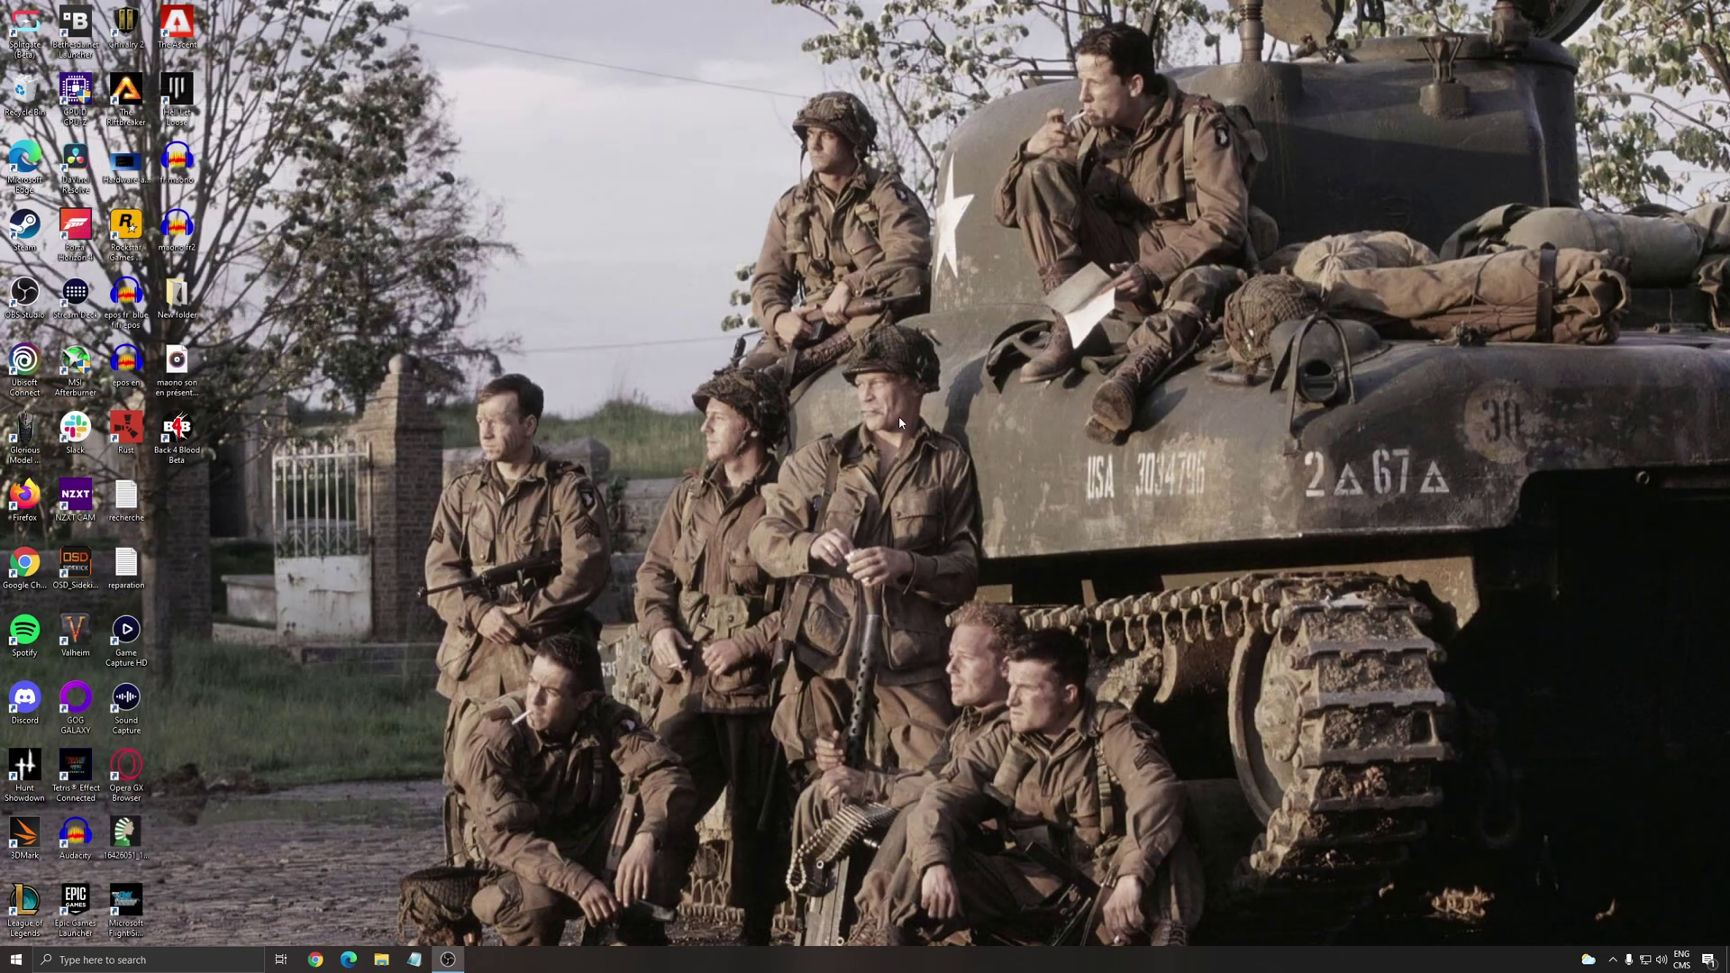
- View the saved Hardware-accelerated GPU scheduling image and check which background apps are running in the system tray
double_click(126, 167)
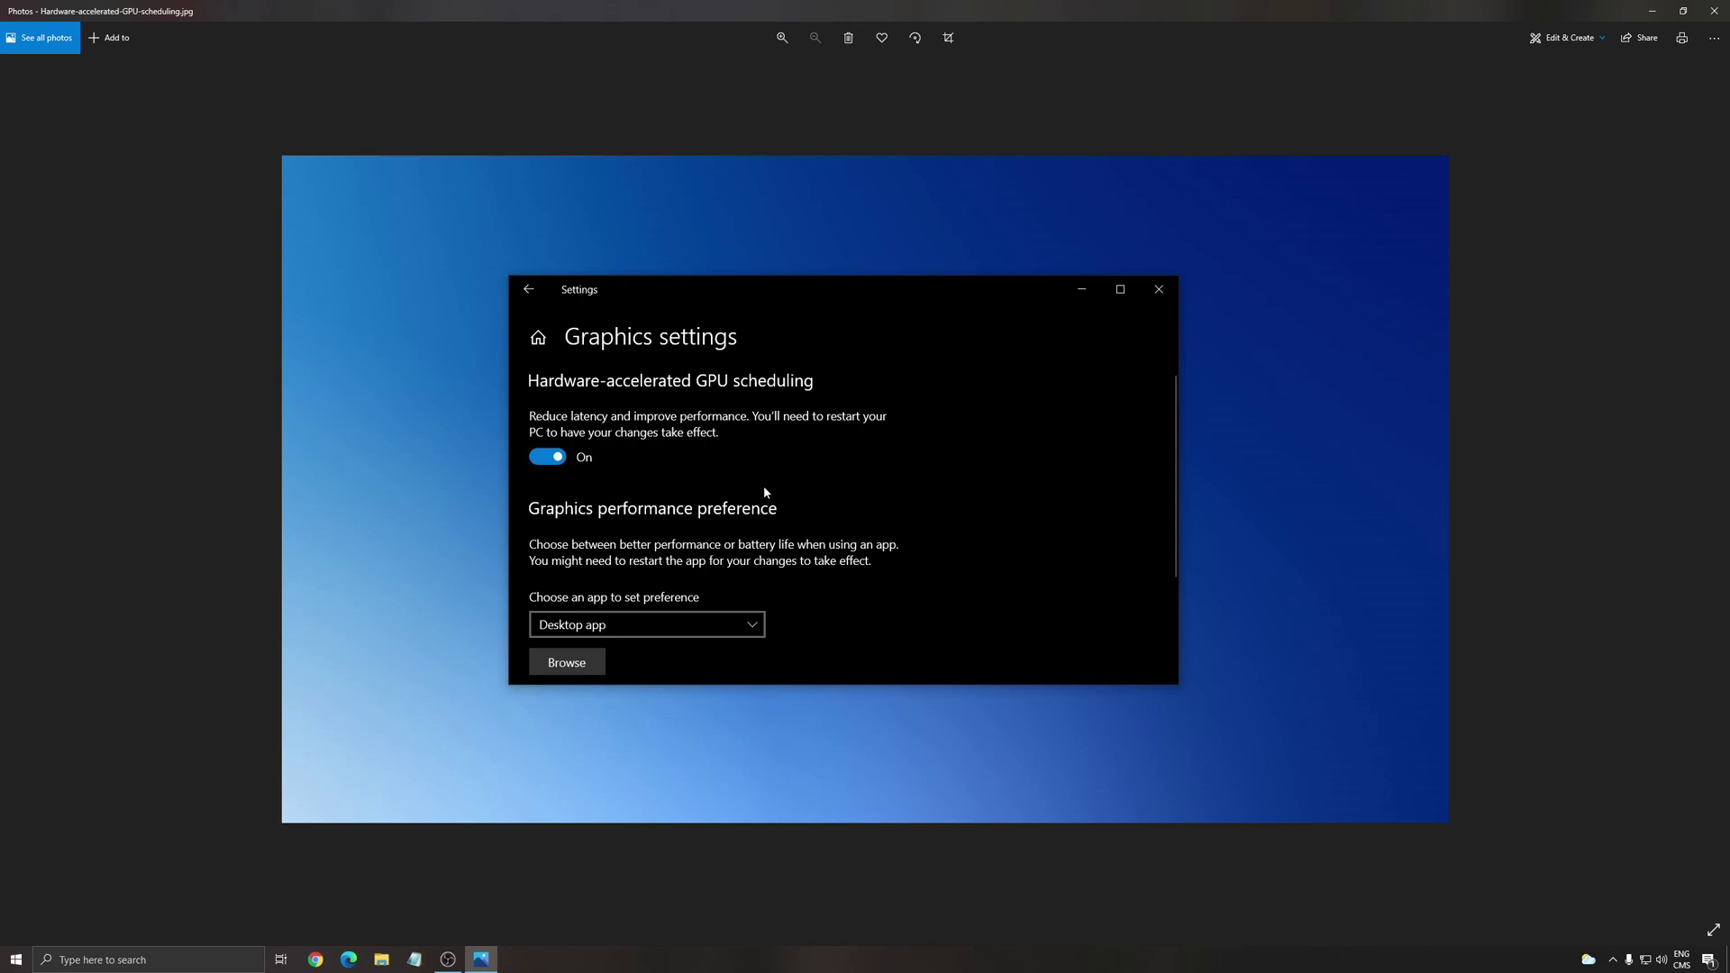
click(1713, 11)
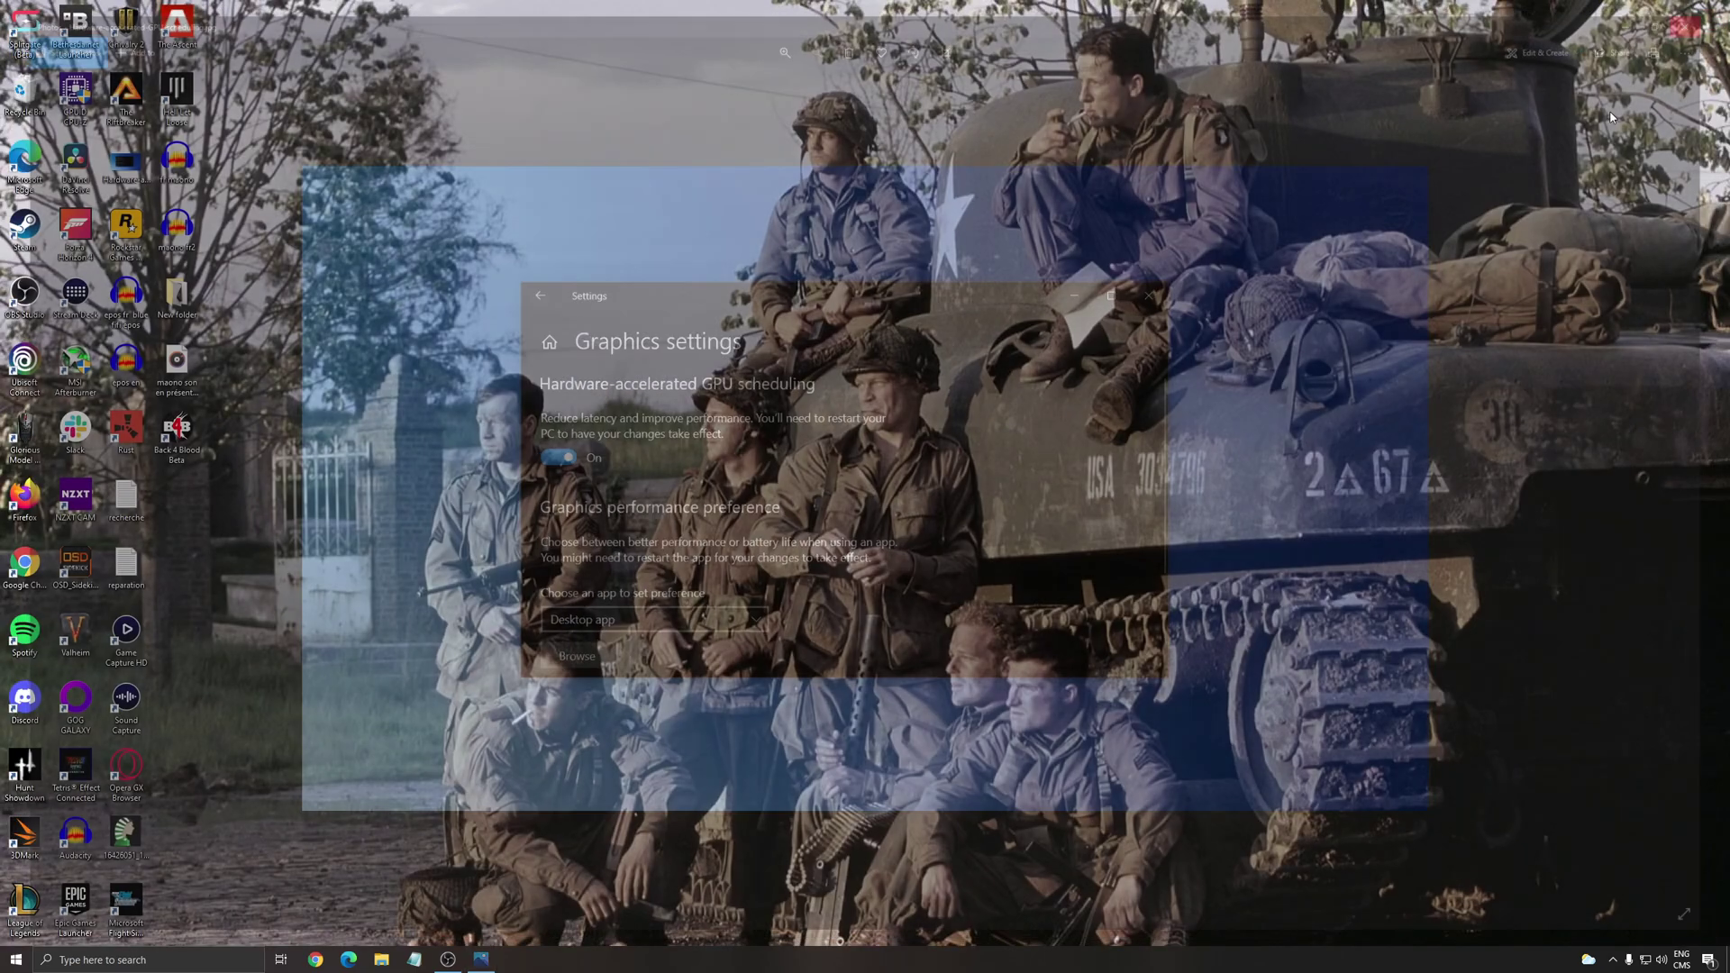
click(1613, 959)
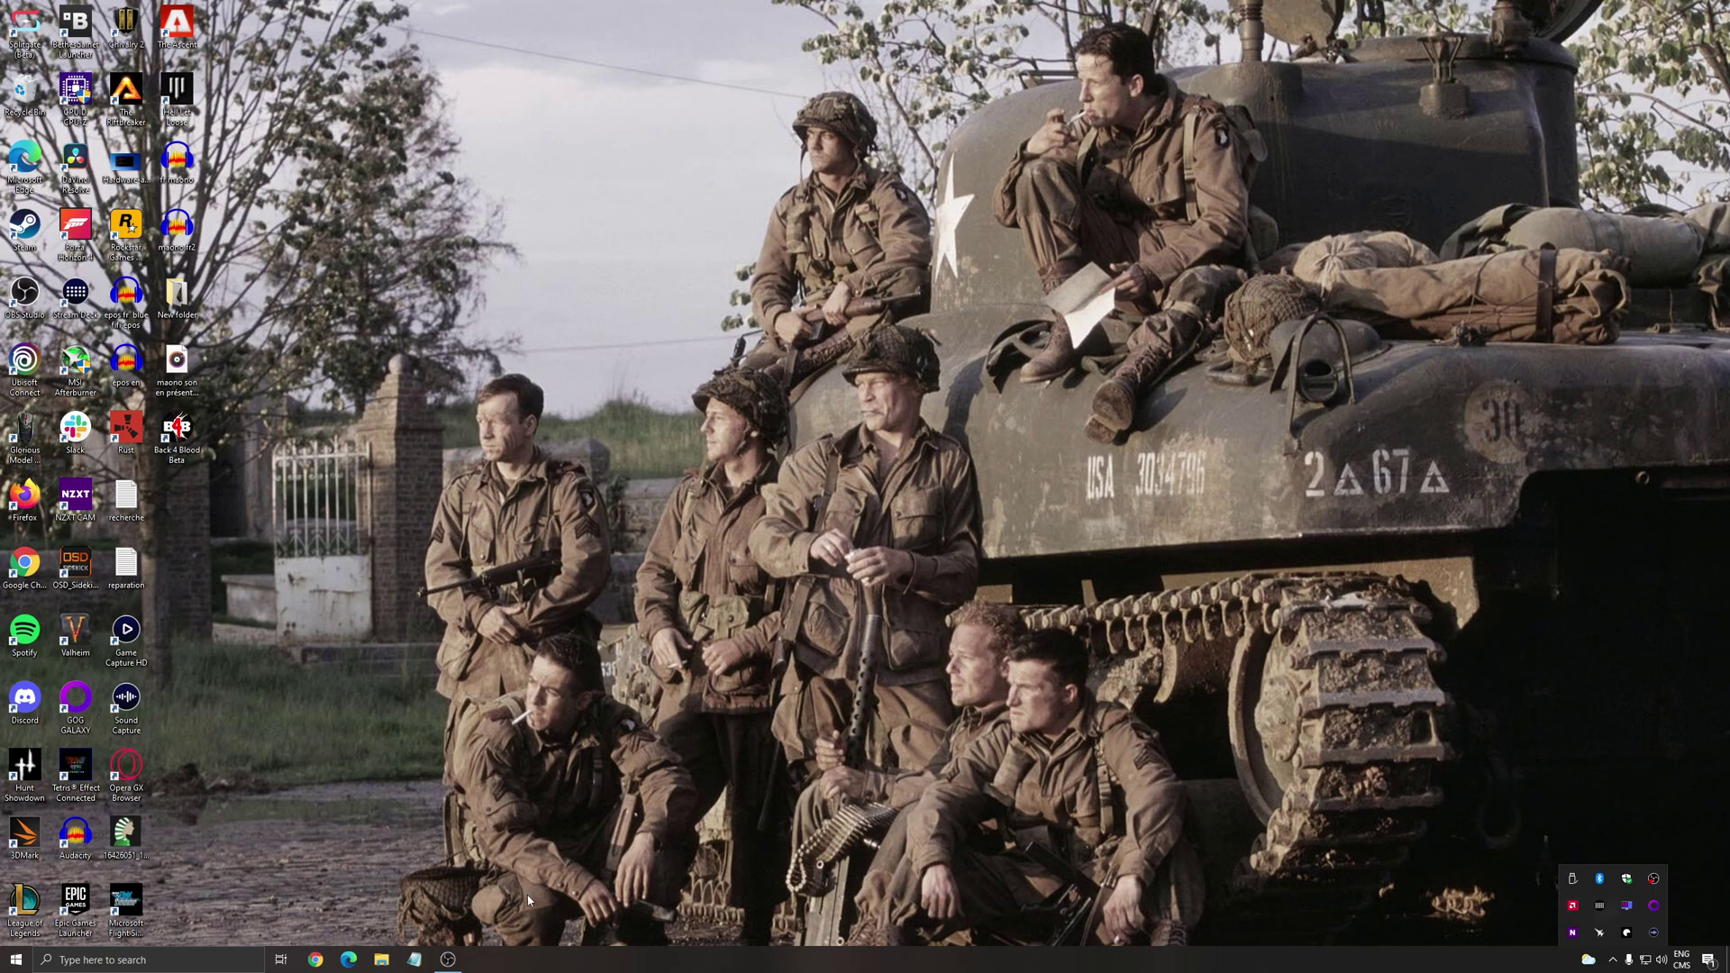
click(1038, 705)
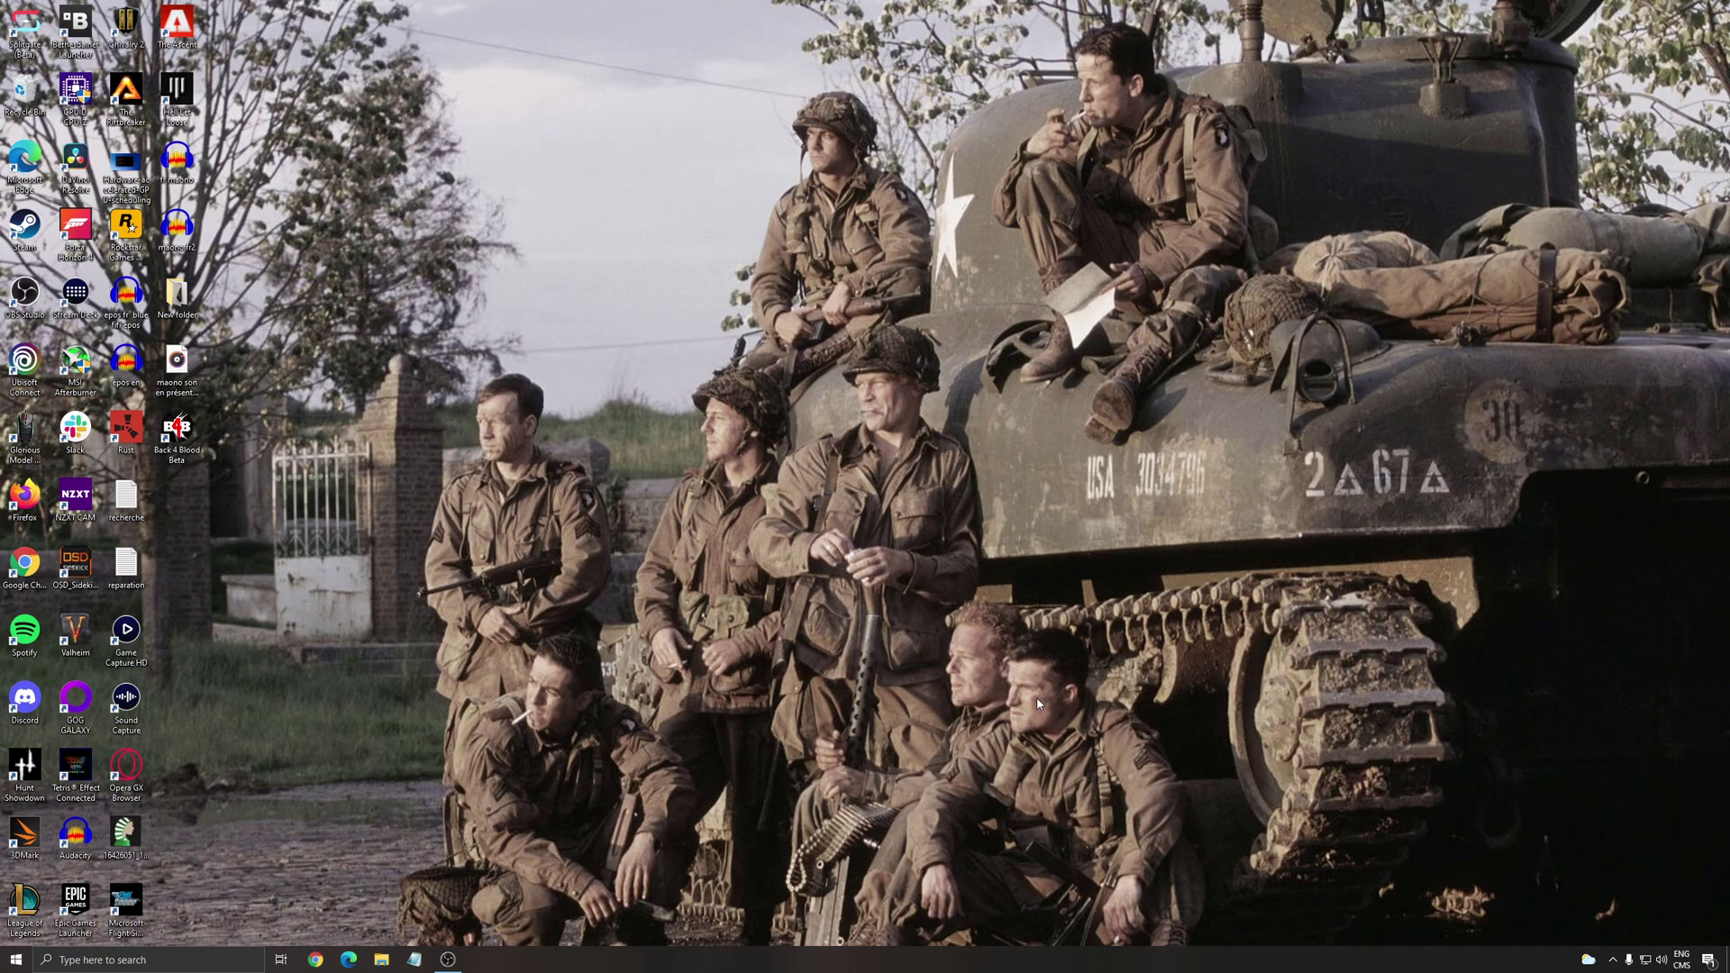
- Open the Windows Edit power plan settings and go up to Power Options to check the available plans
click(208, 959)
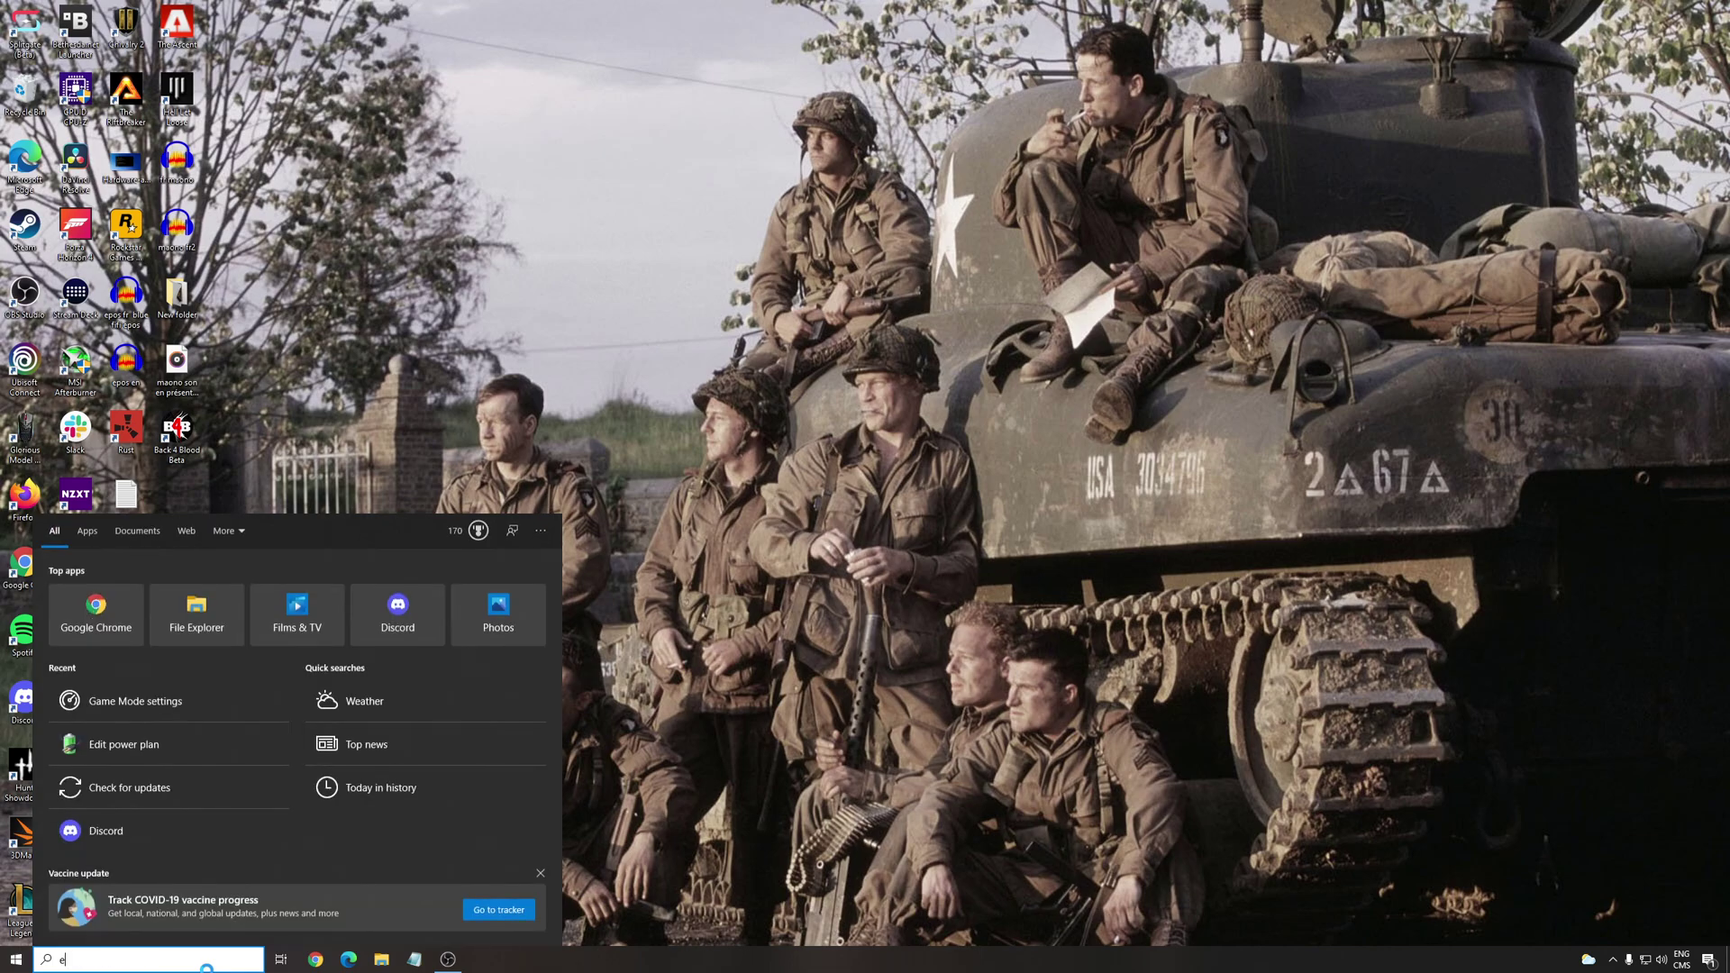
text(xbox)
key(Escape)
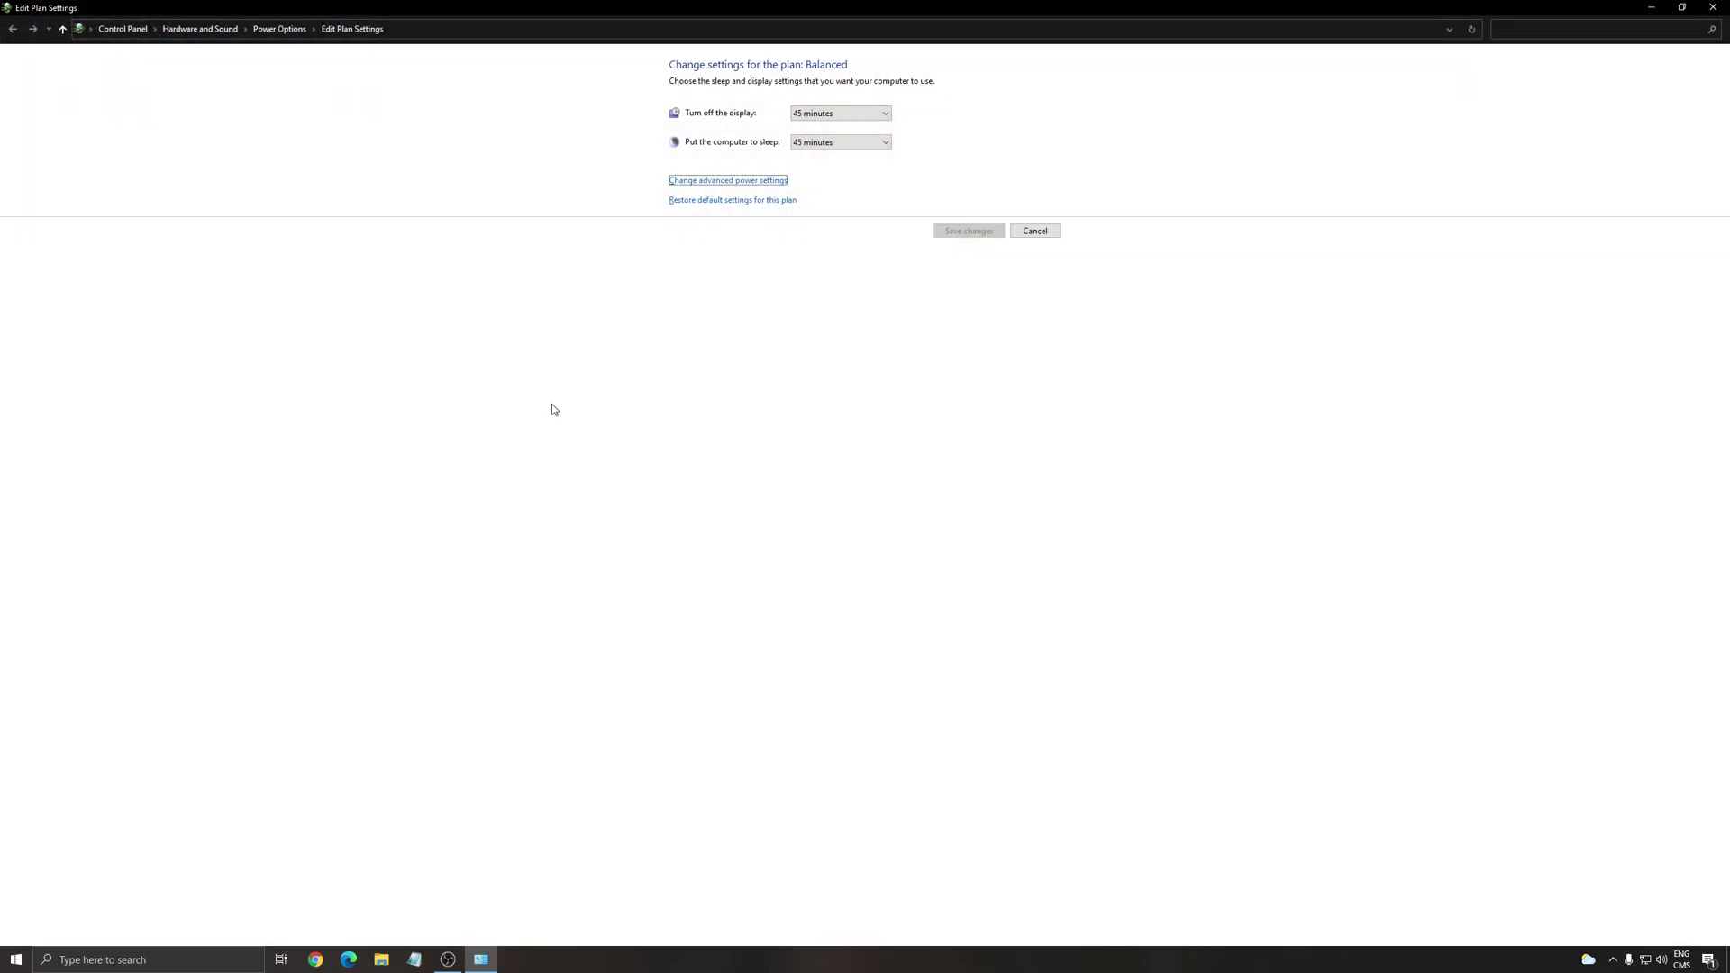
click(279, 29)
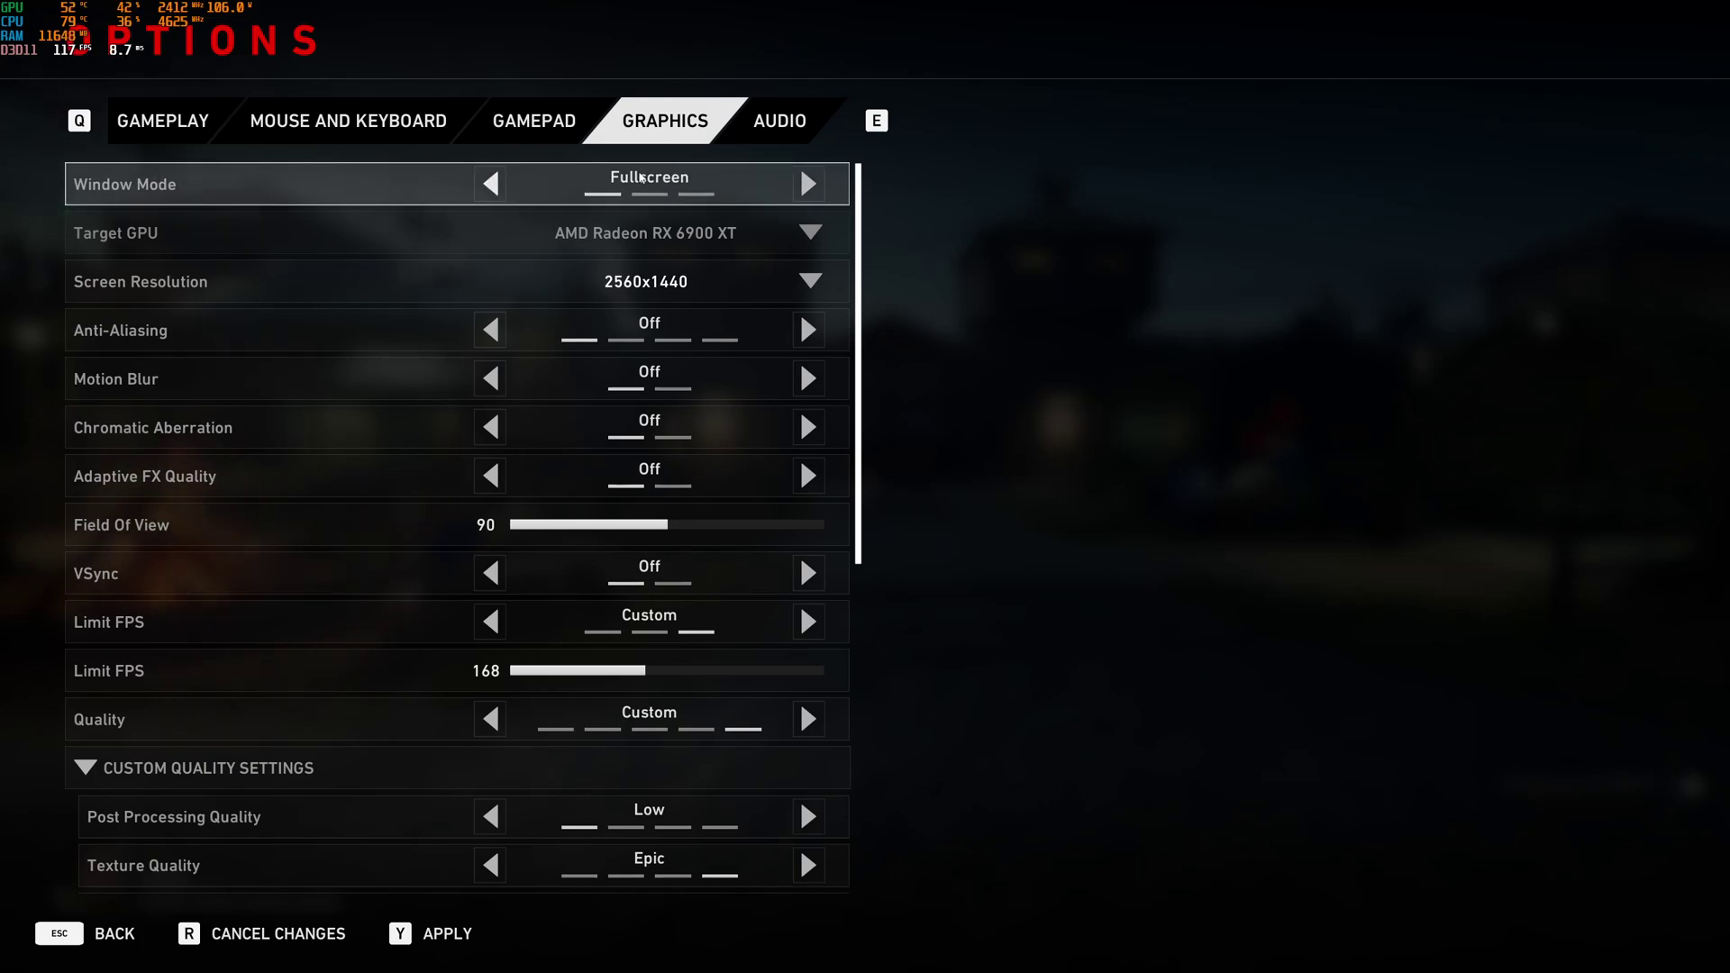
- In the Back 4 Blood graphics options, cycle Window Mode through Windowed Borderless and the last option, and return it to Fullscreen
click(808, 184)
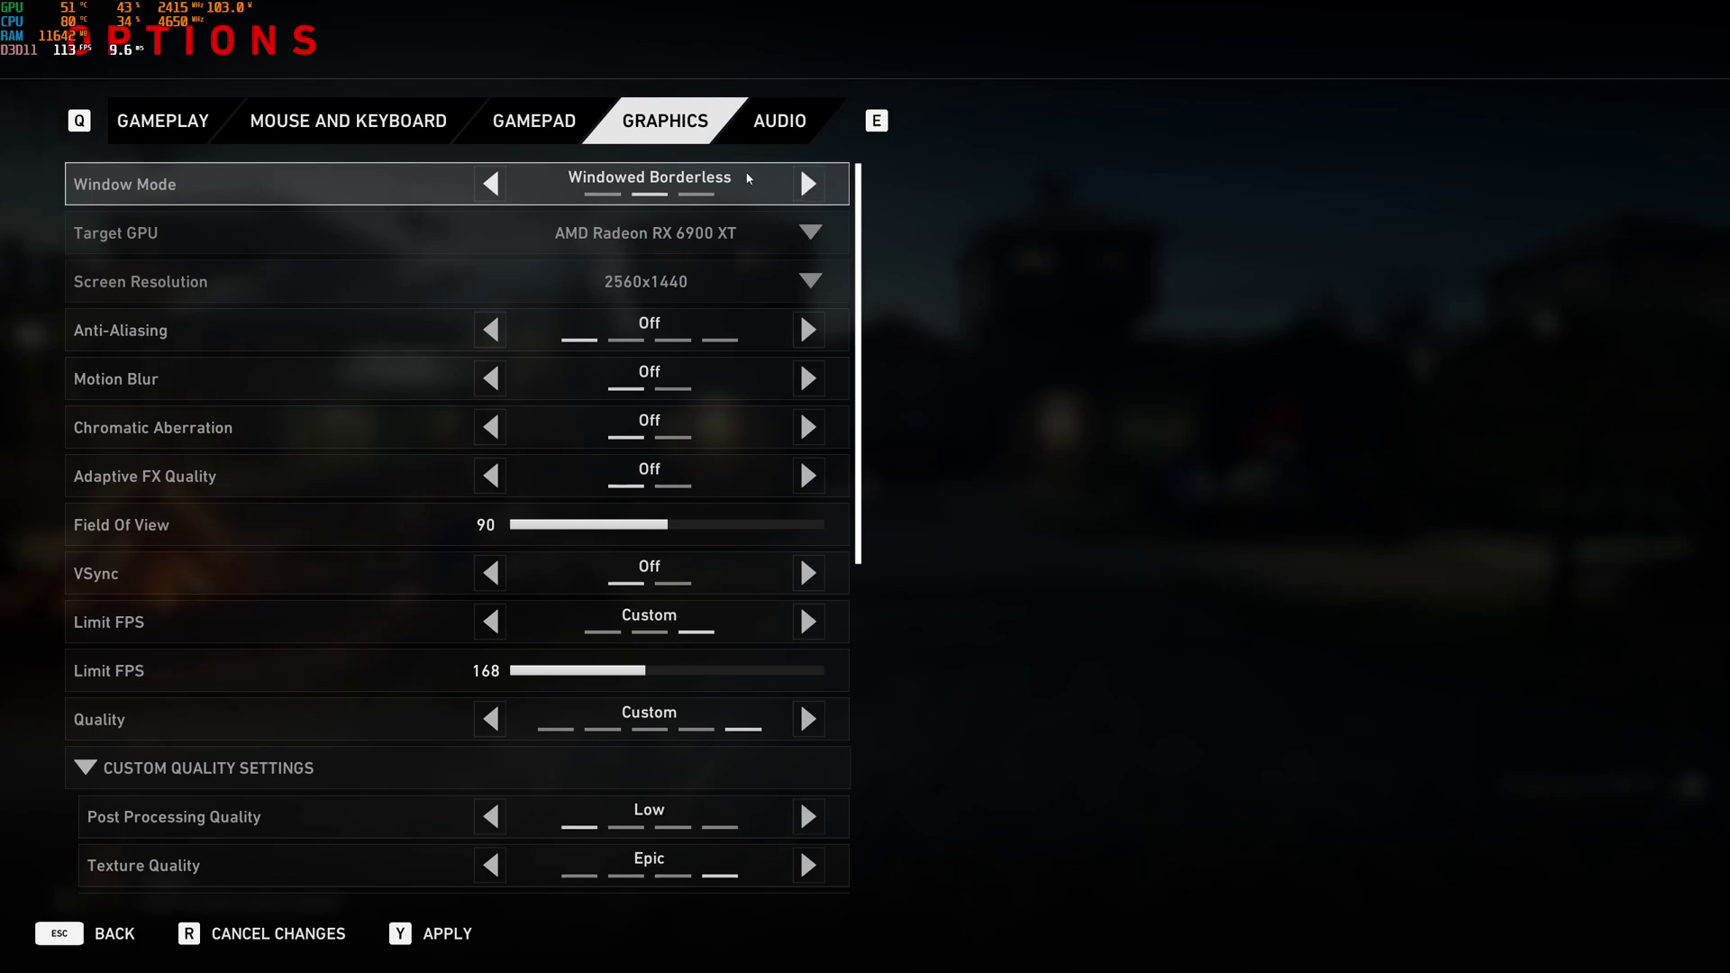
click(808, 184)
click(491, 184)
click(490, 184)
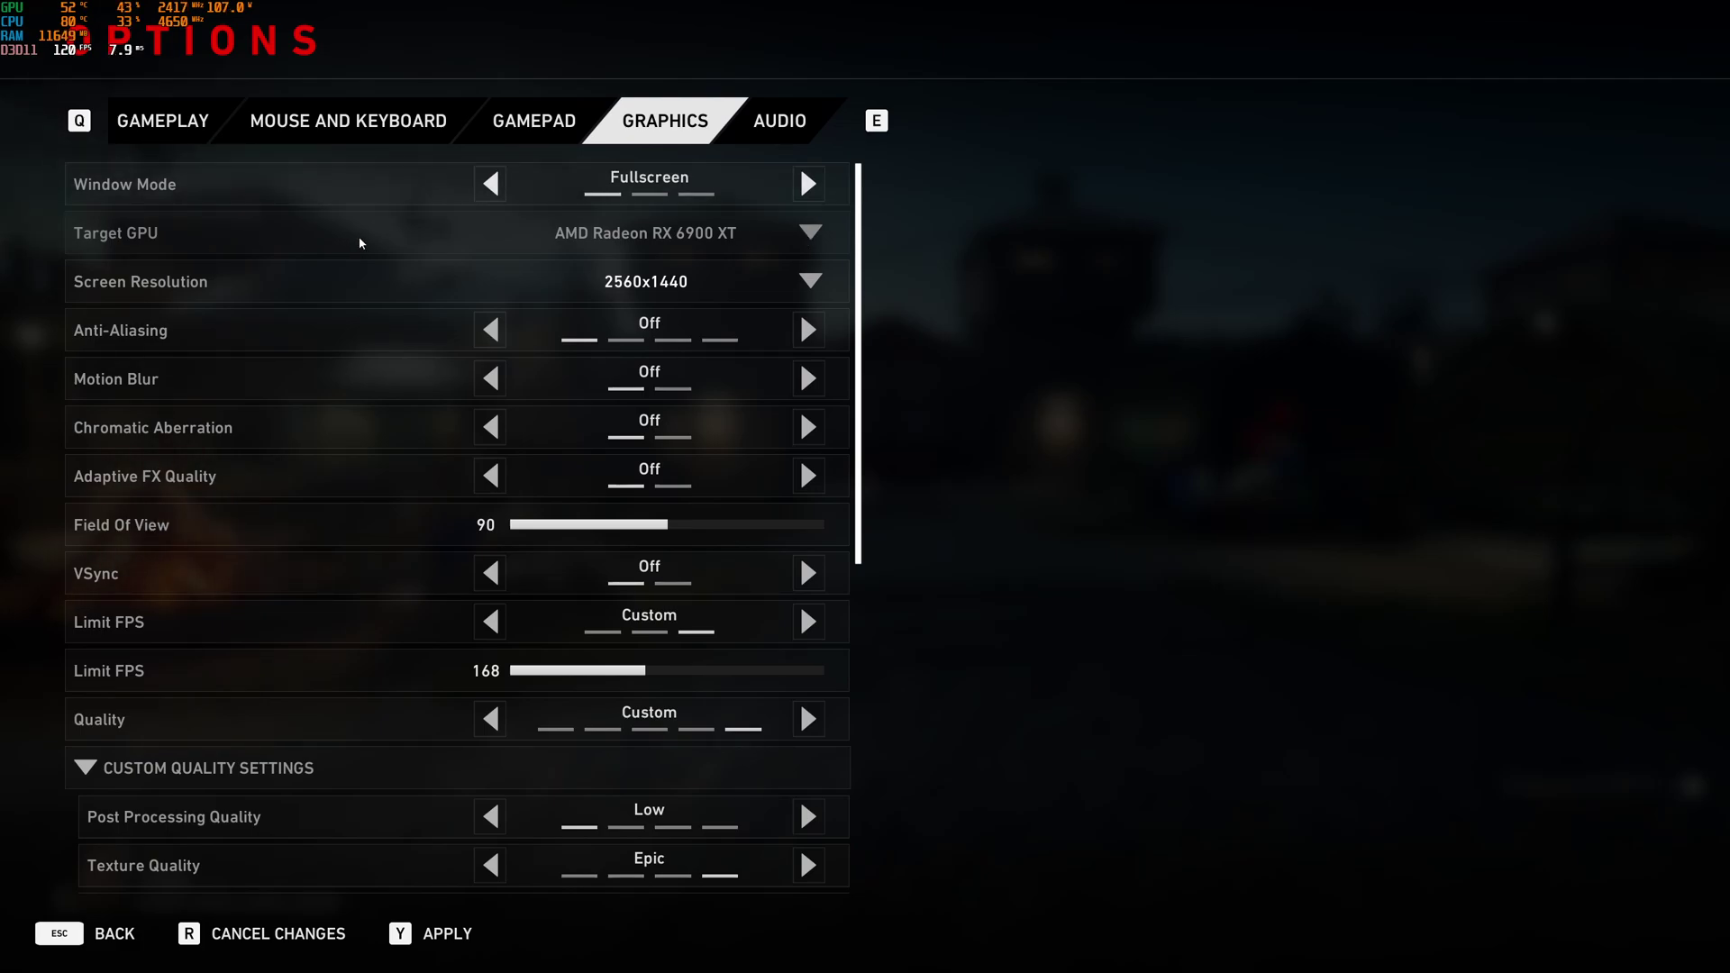
- Try the Anti-Aliasing alternatives, including FXAA, and set Anti-Aliasing back to Off
scroll(361, 285, down, 1)
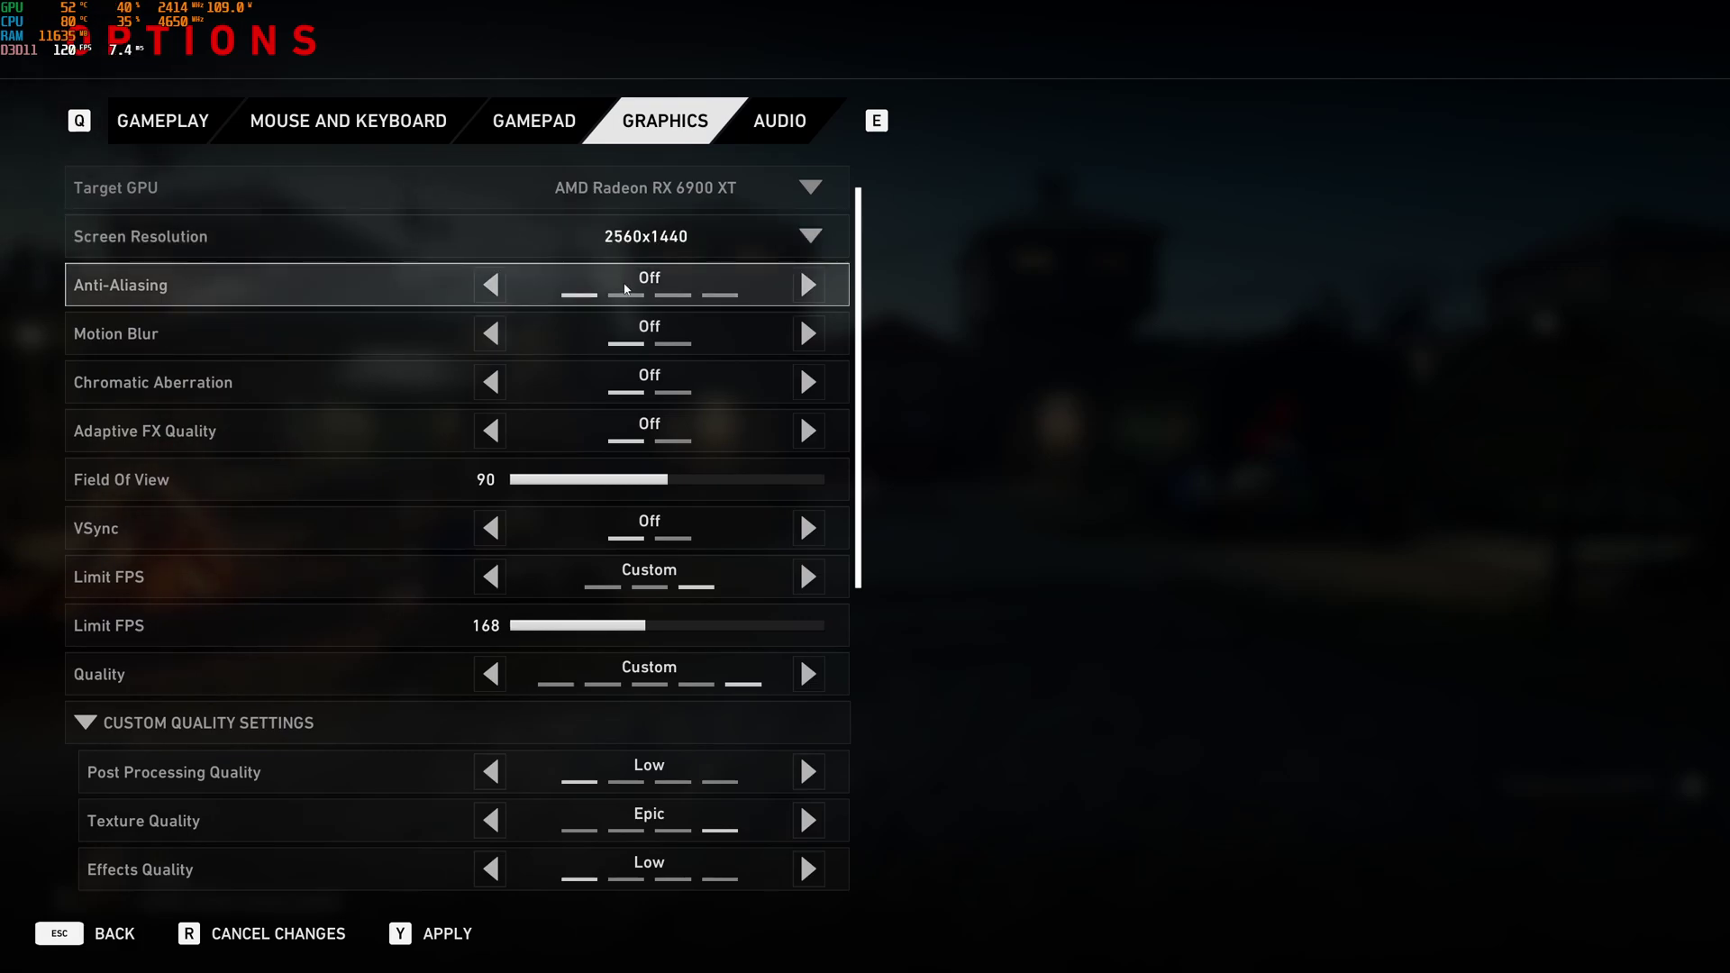
key(Right)
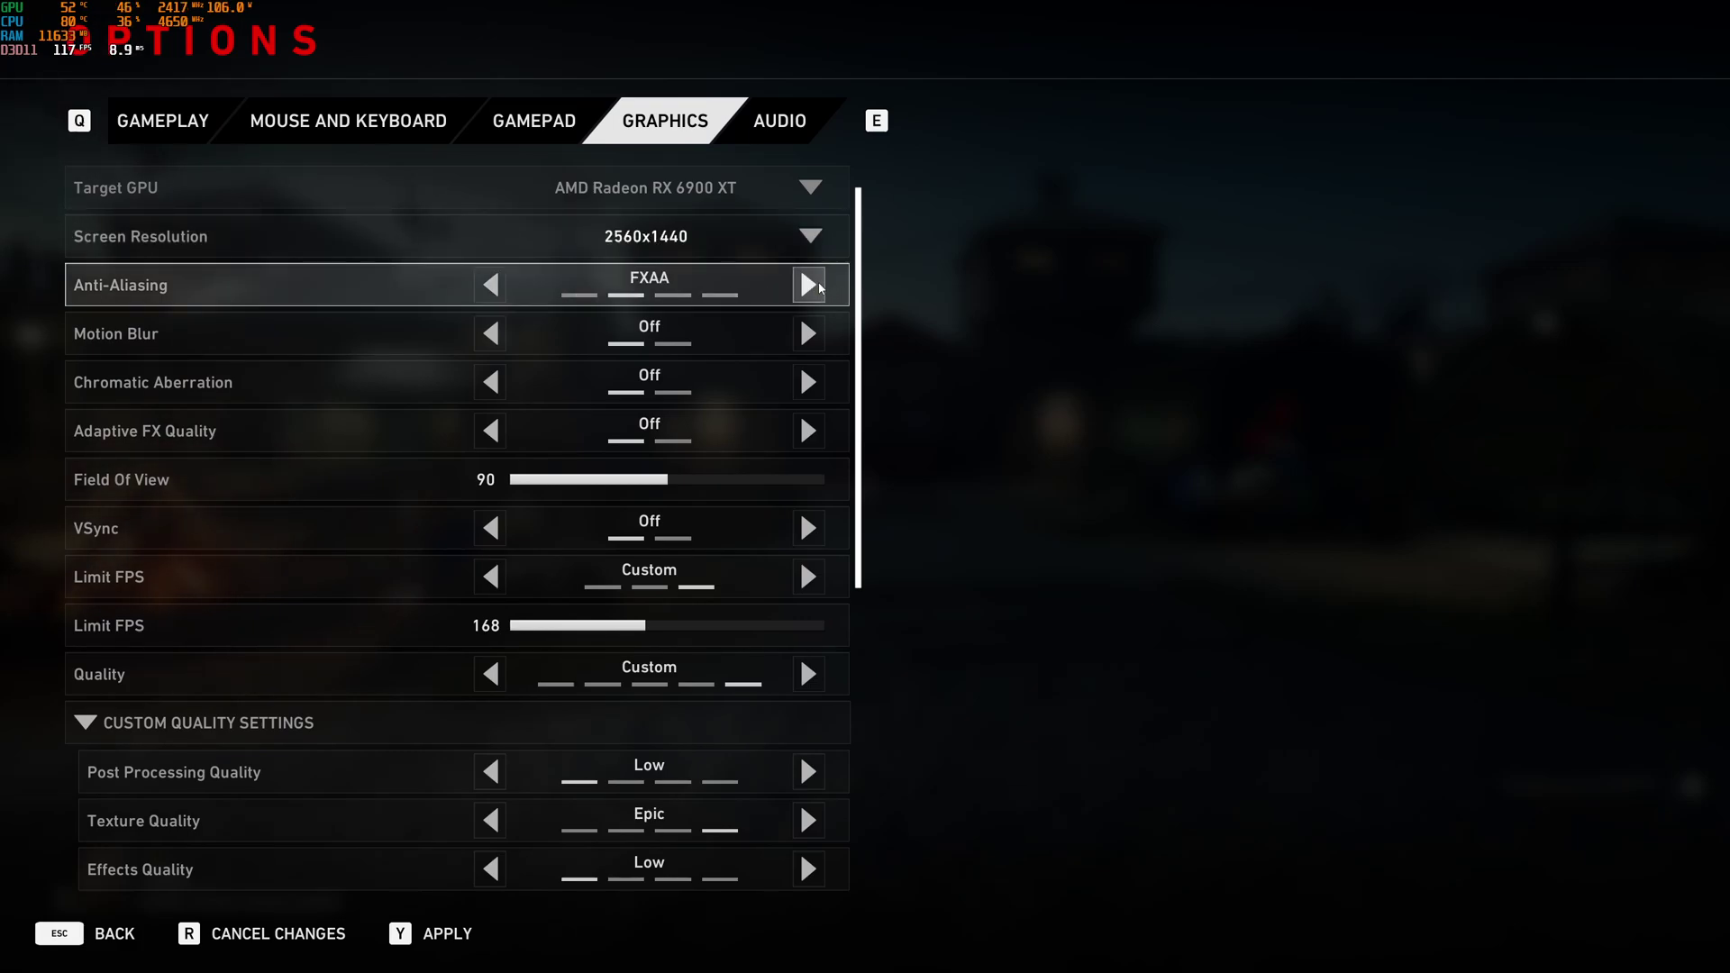
key(Right)
key(Up)
click(490, 285)
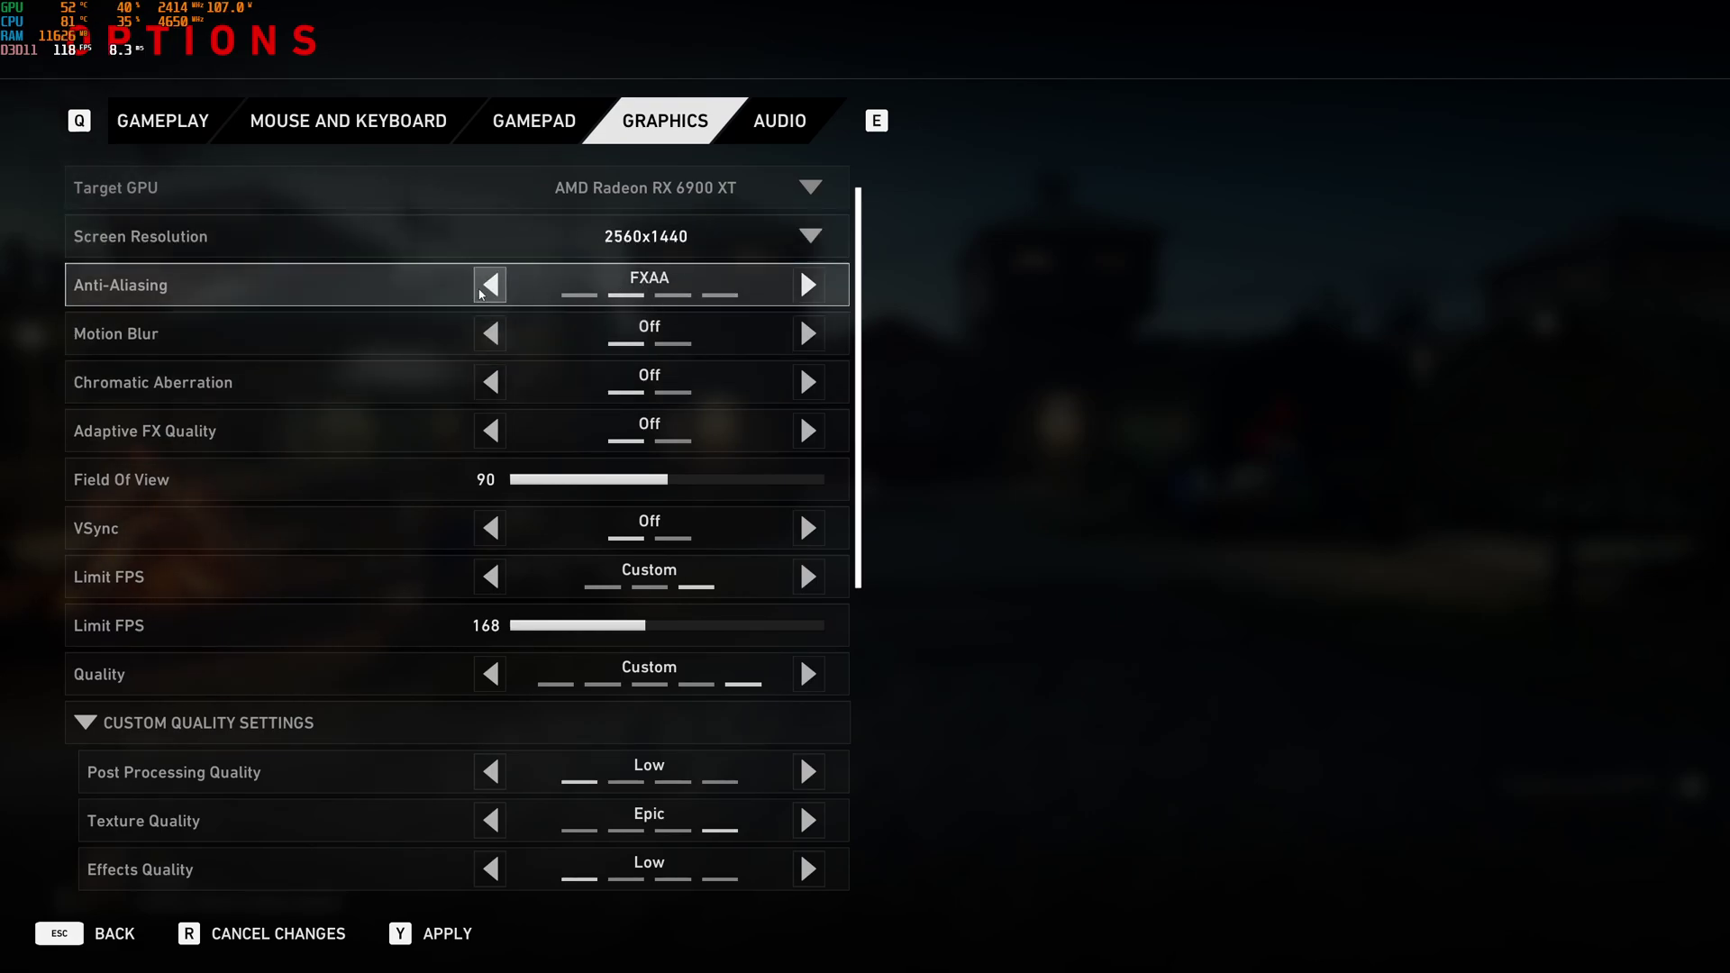
click(490, 284)
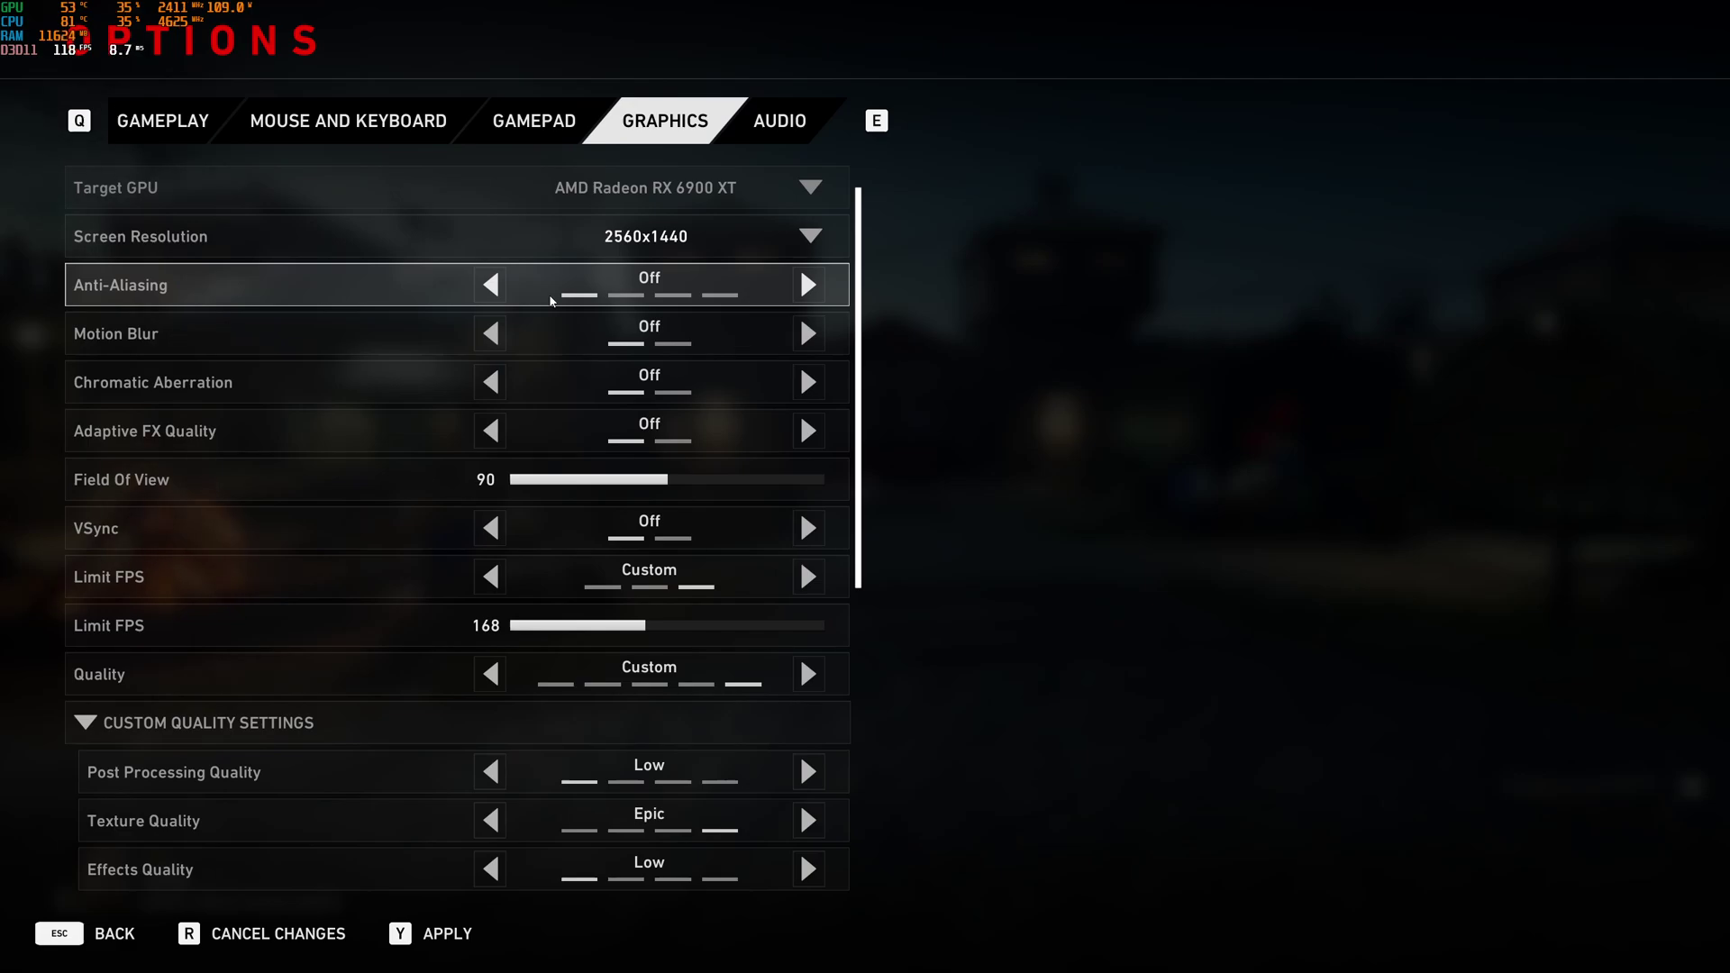
- Review the graphics options from Motion Blur through Field Of View, VSync, Limit FPS and the custom quality settings
scroll(271, 433, down, 1)
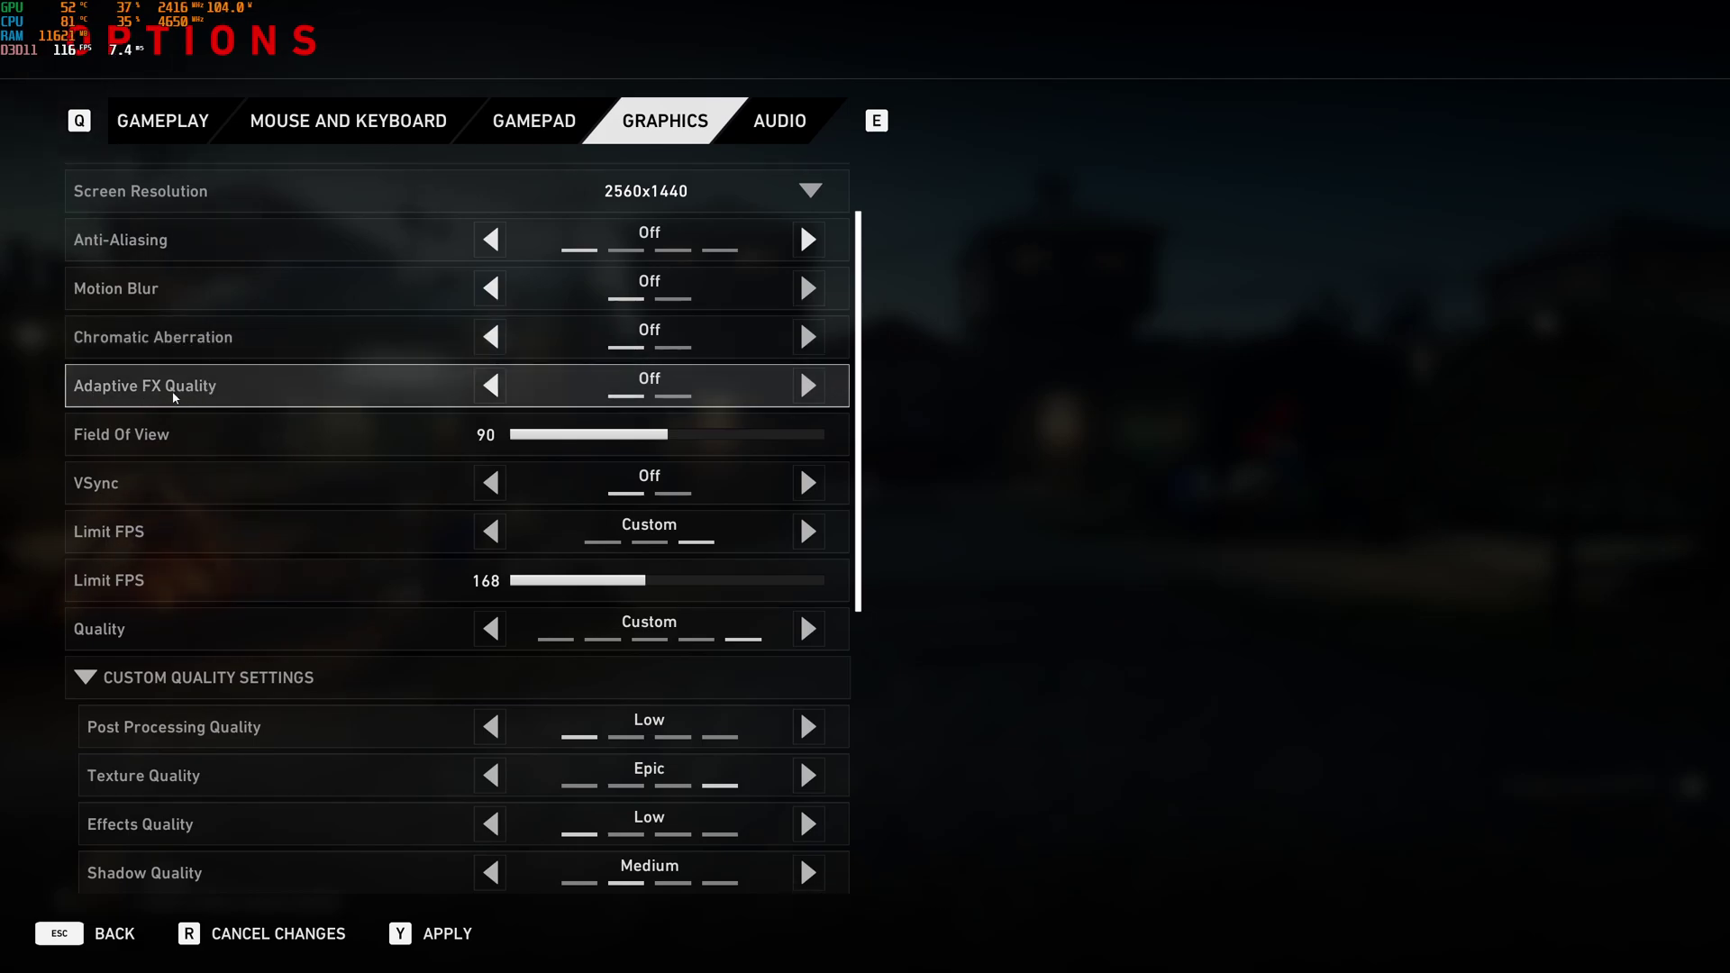
scroll(527, 487, down, 3)
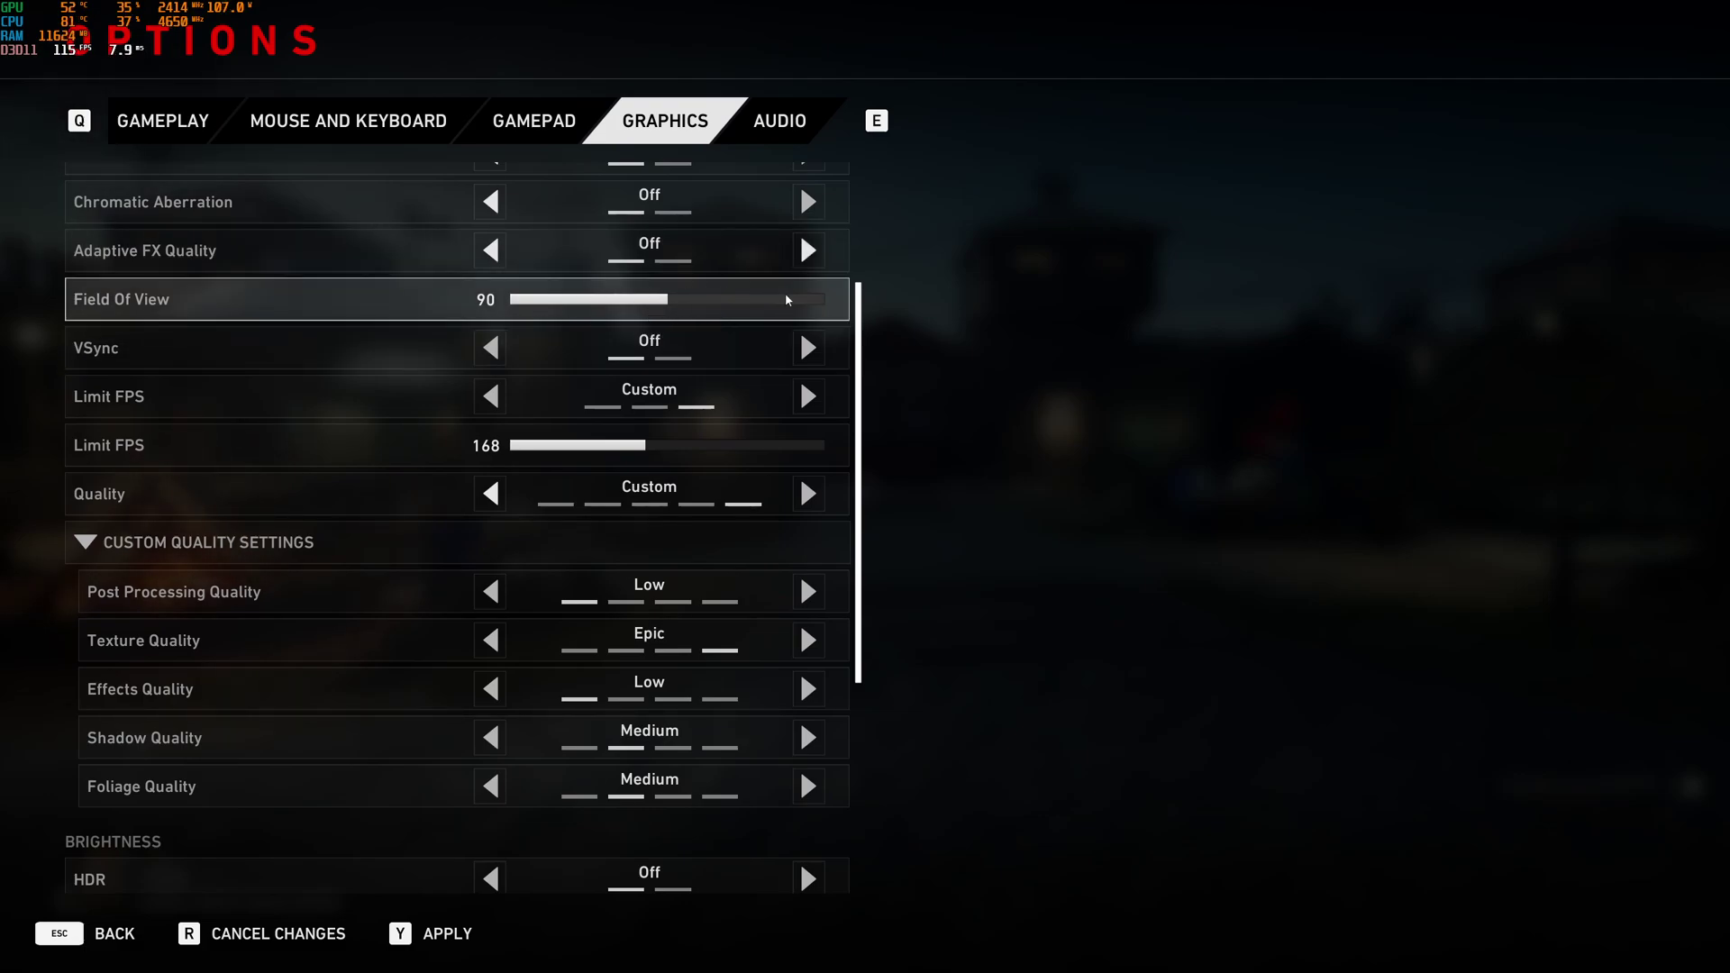
scroll(713, 540, down, 1)
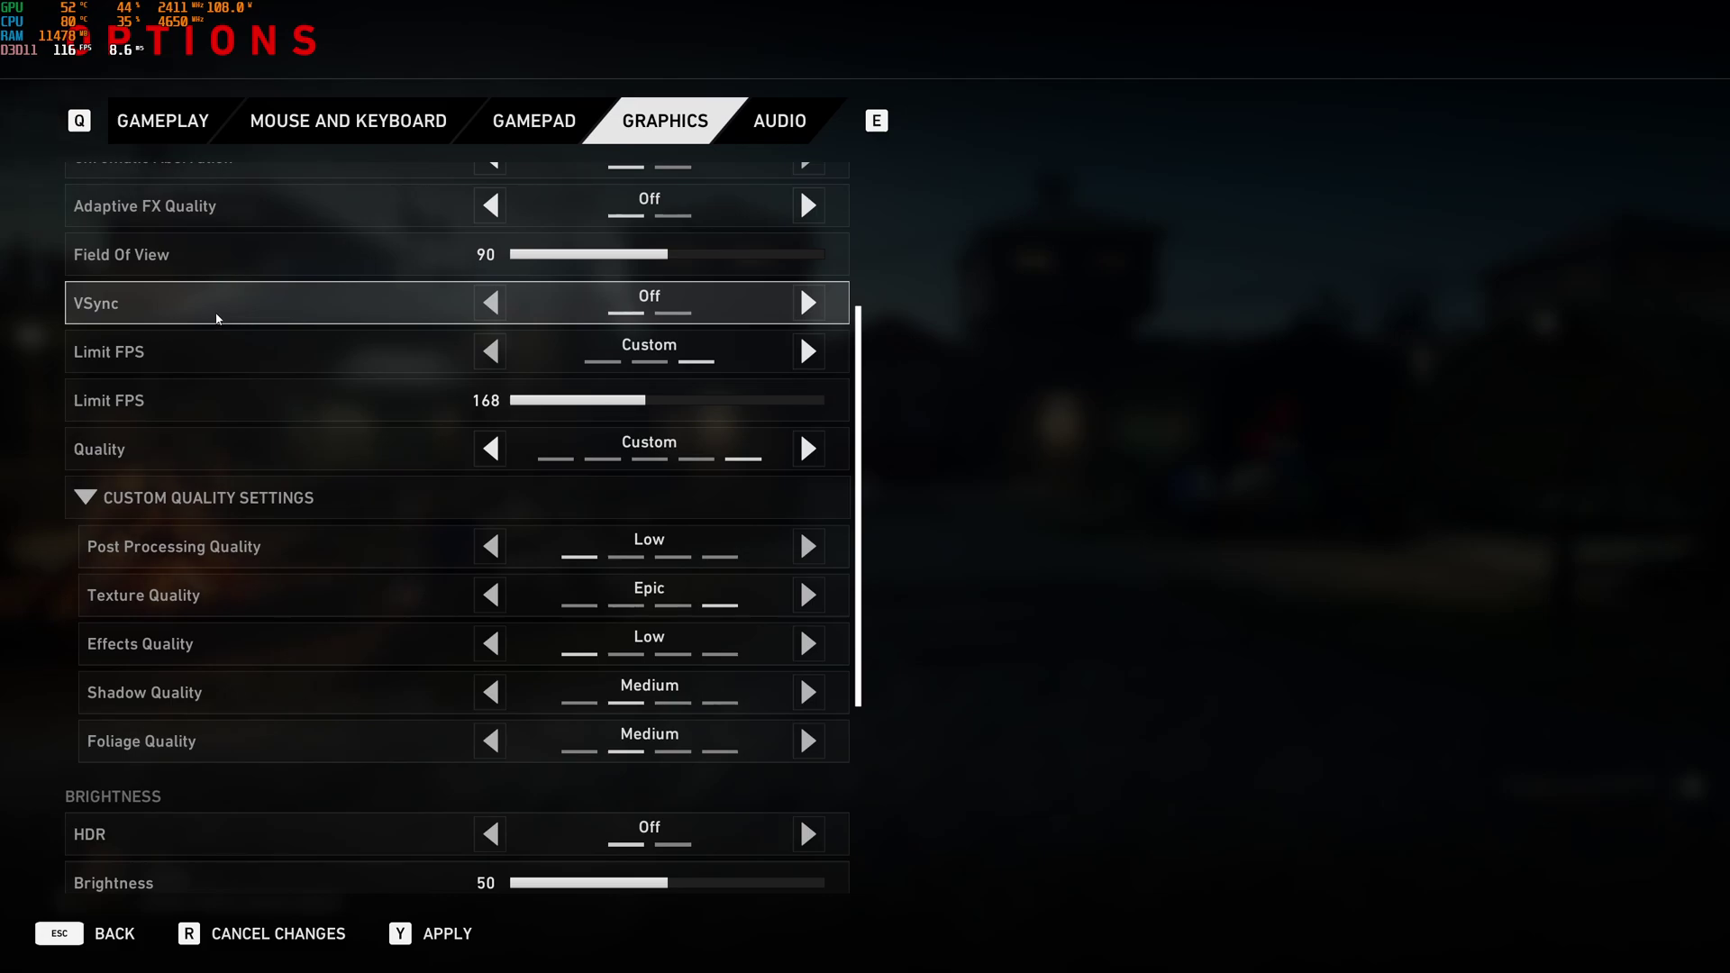
scroll(240, 452, down, 2)
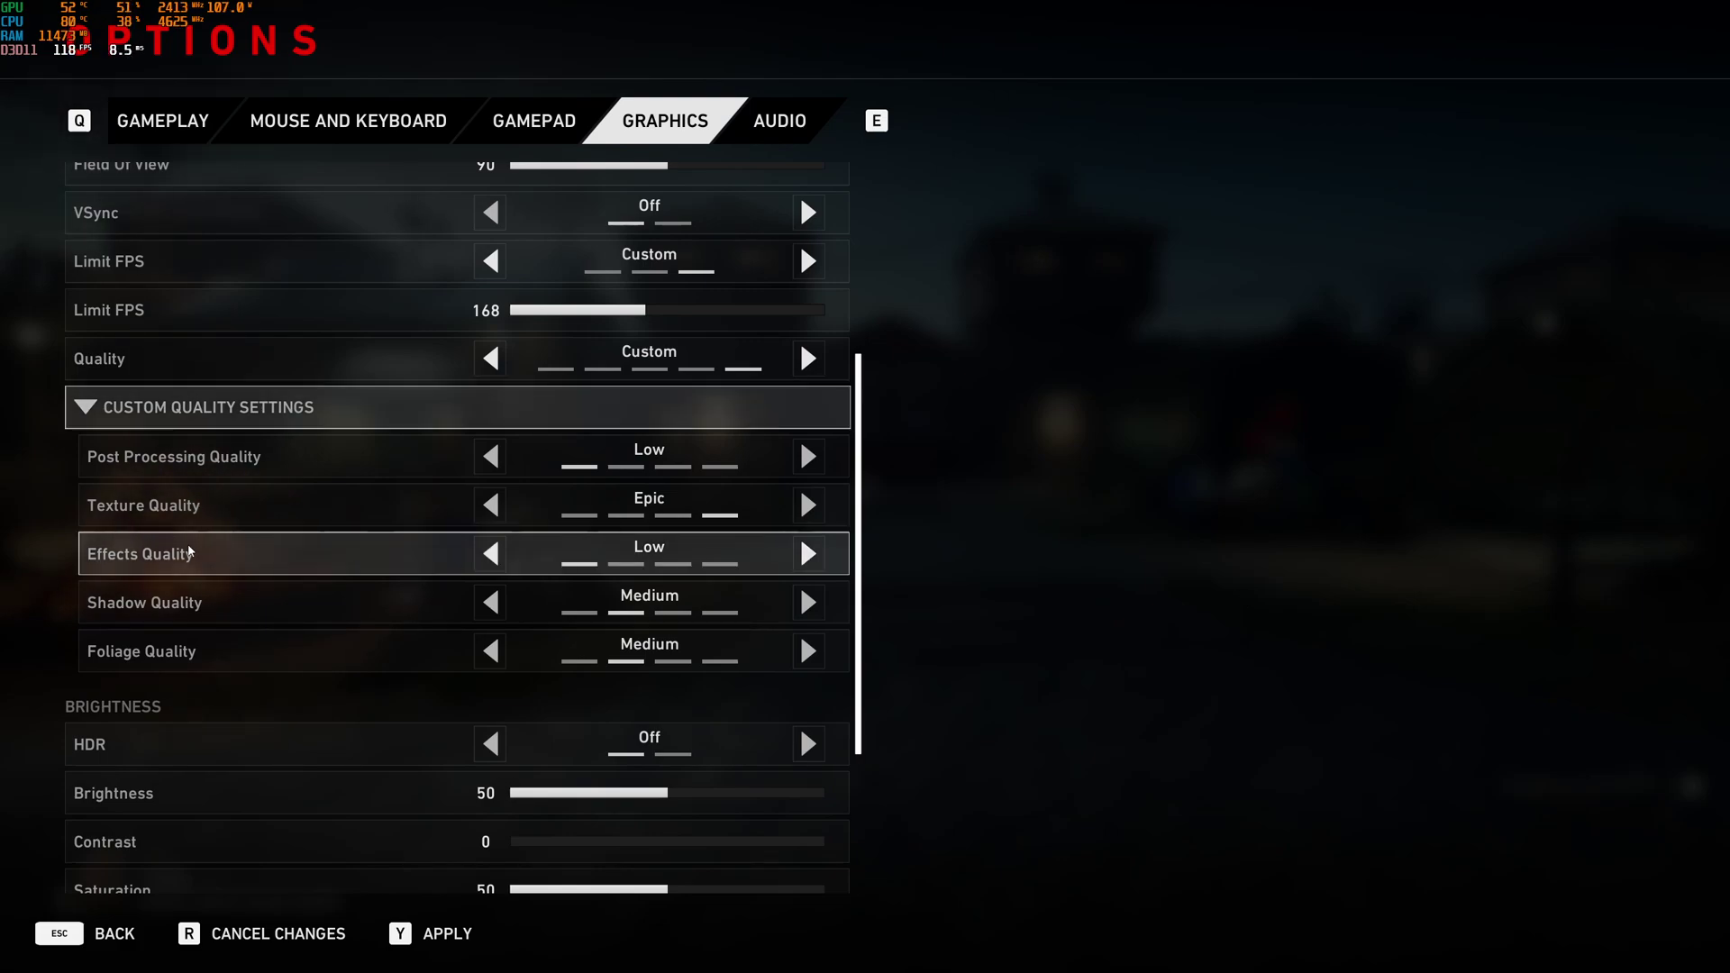
scroll(772, 490, down, 3)
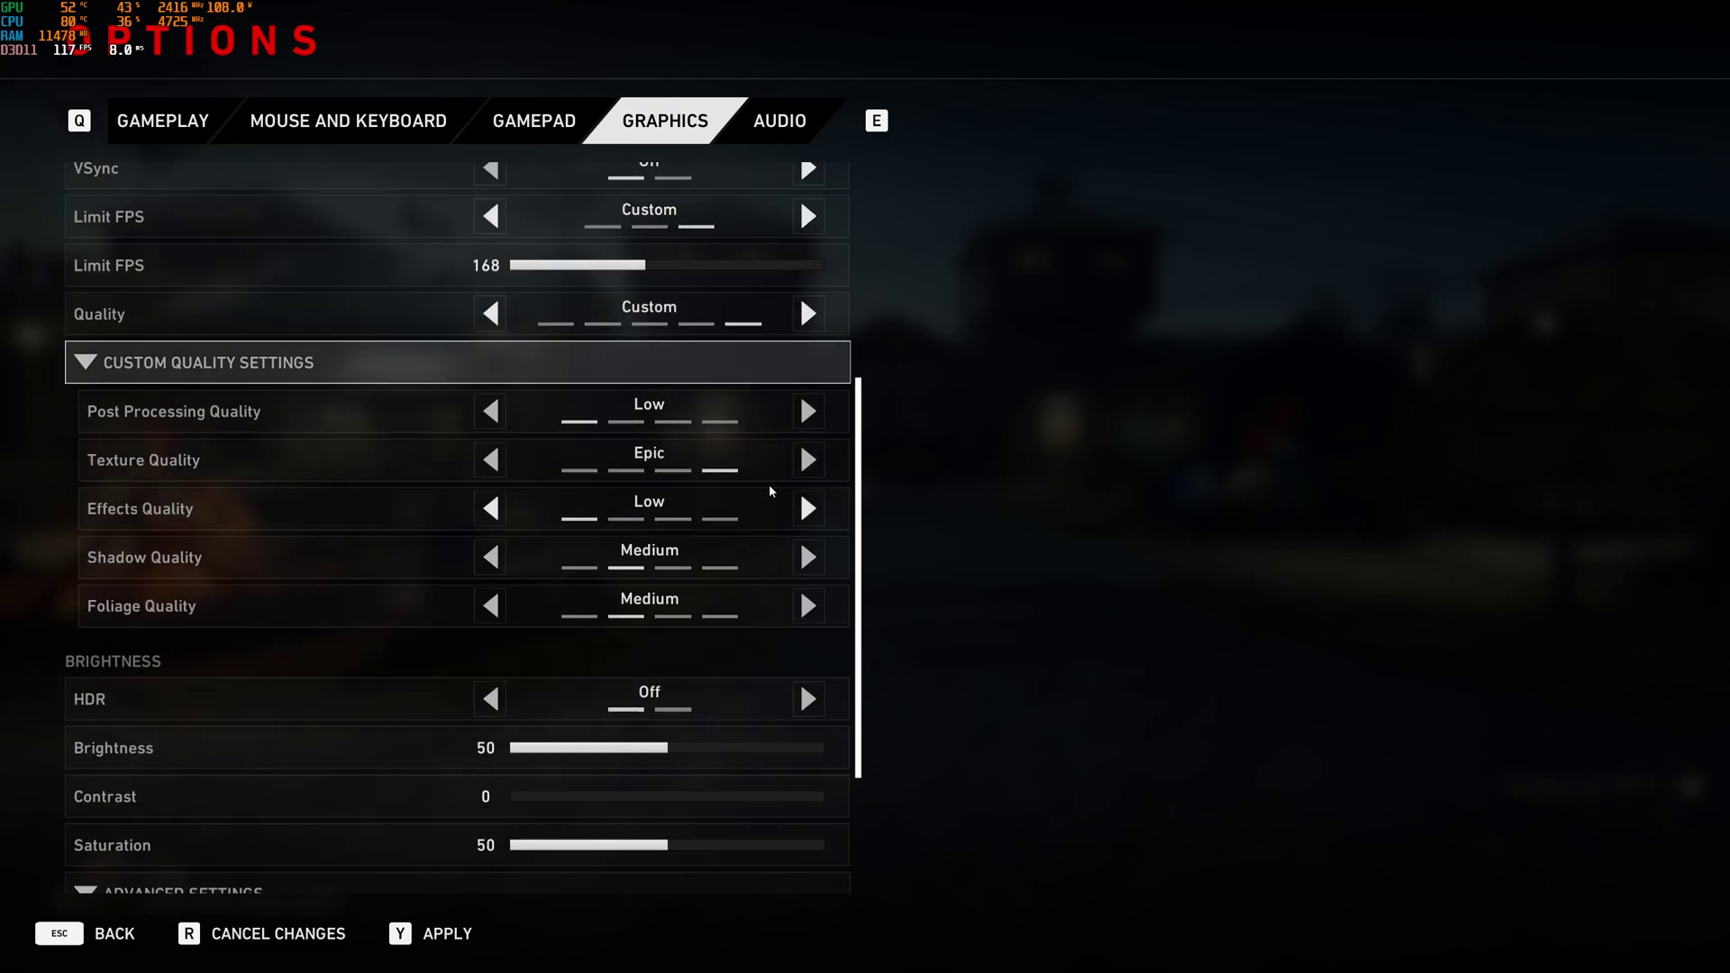
scroll(772, 406, up, 2)
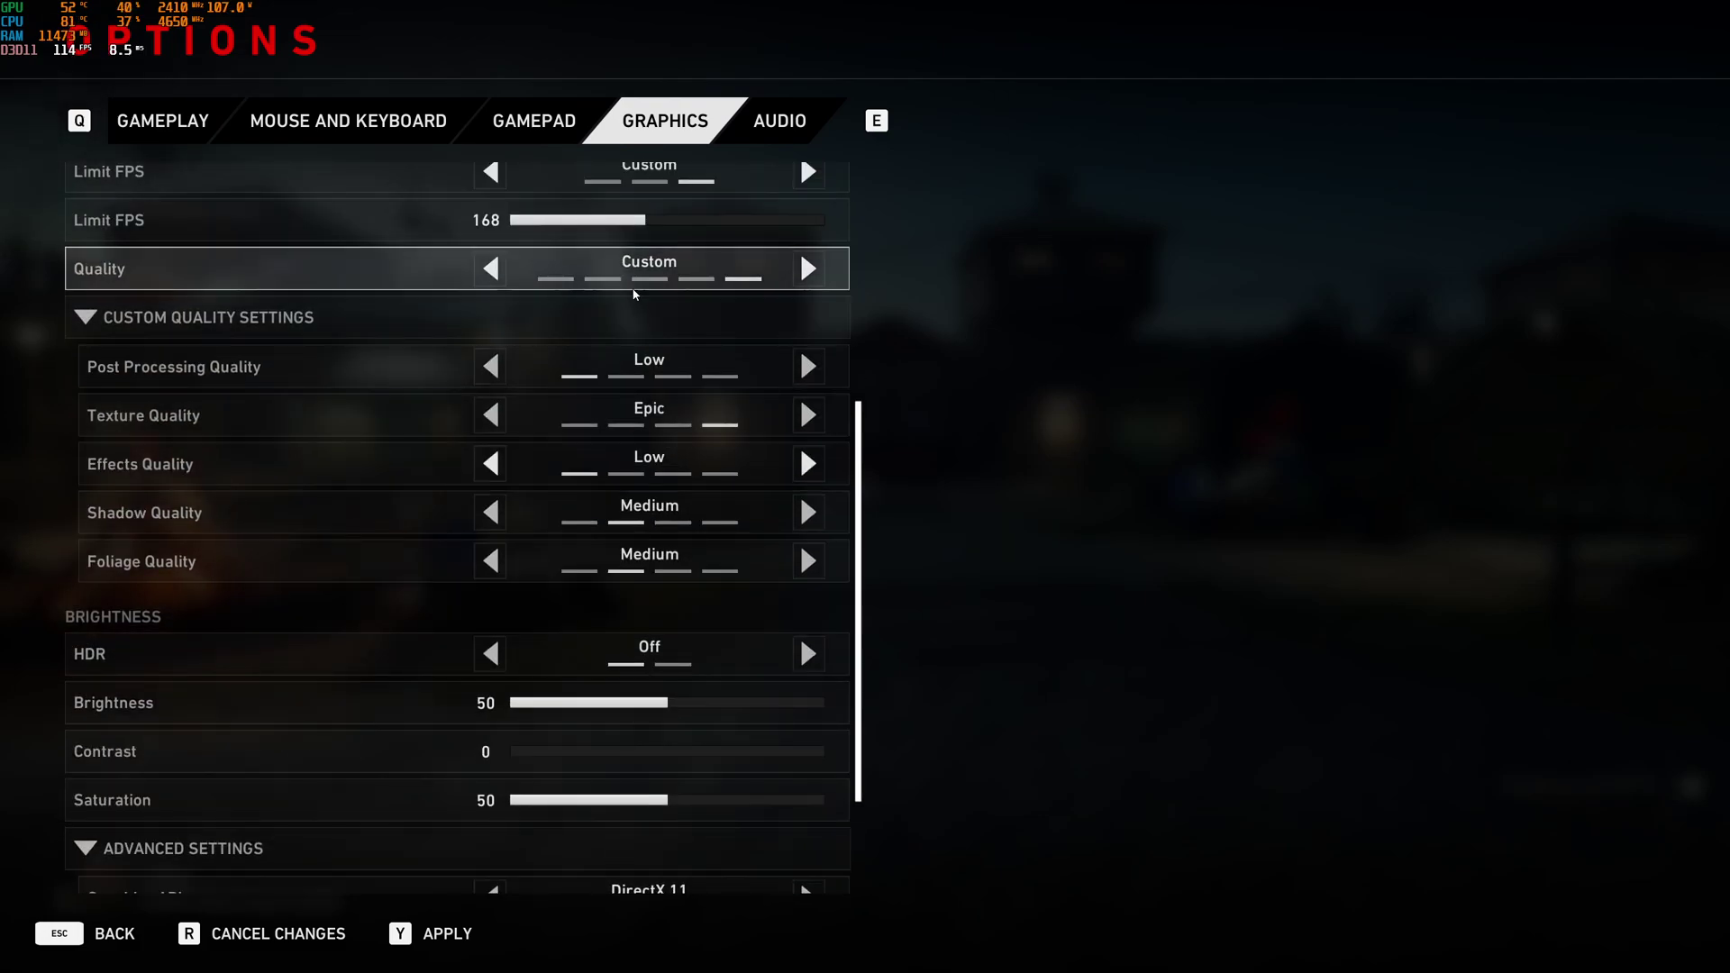
scroll(541, 296, down, 1)
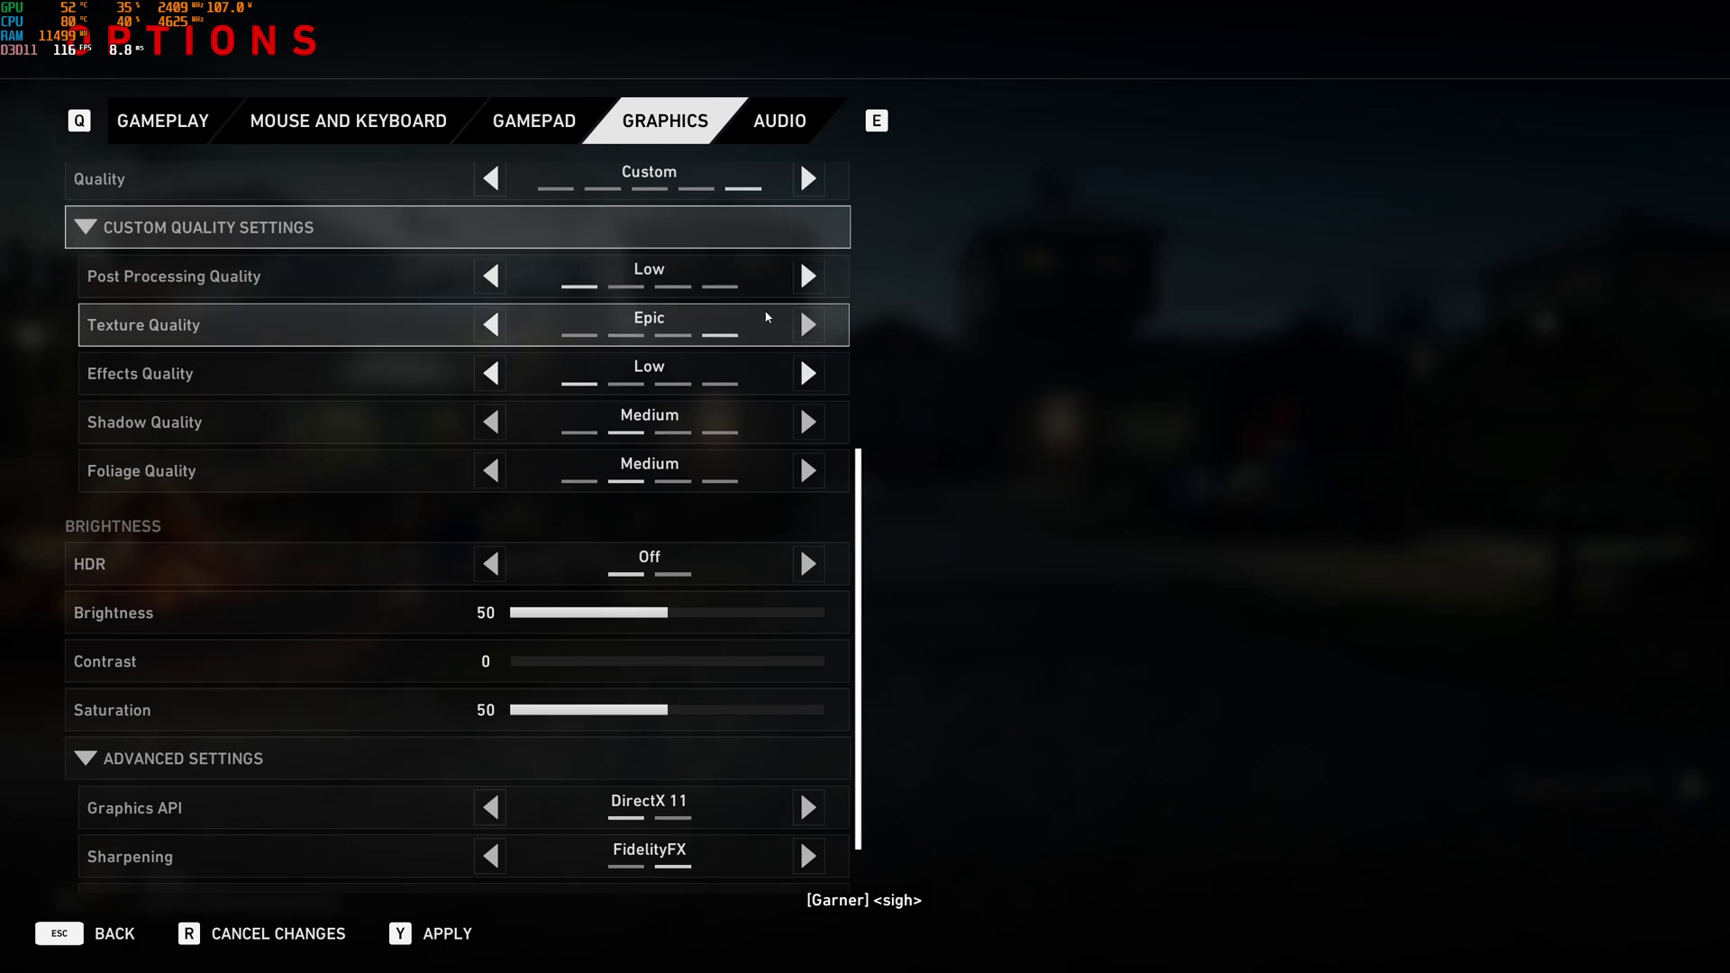
- Lower Texture Quality step by step to Low and raise it back to Epic
click(492, 325)
click(501, 325)
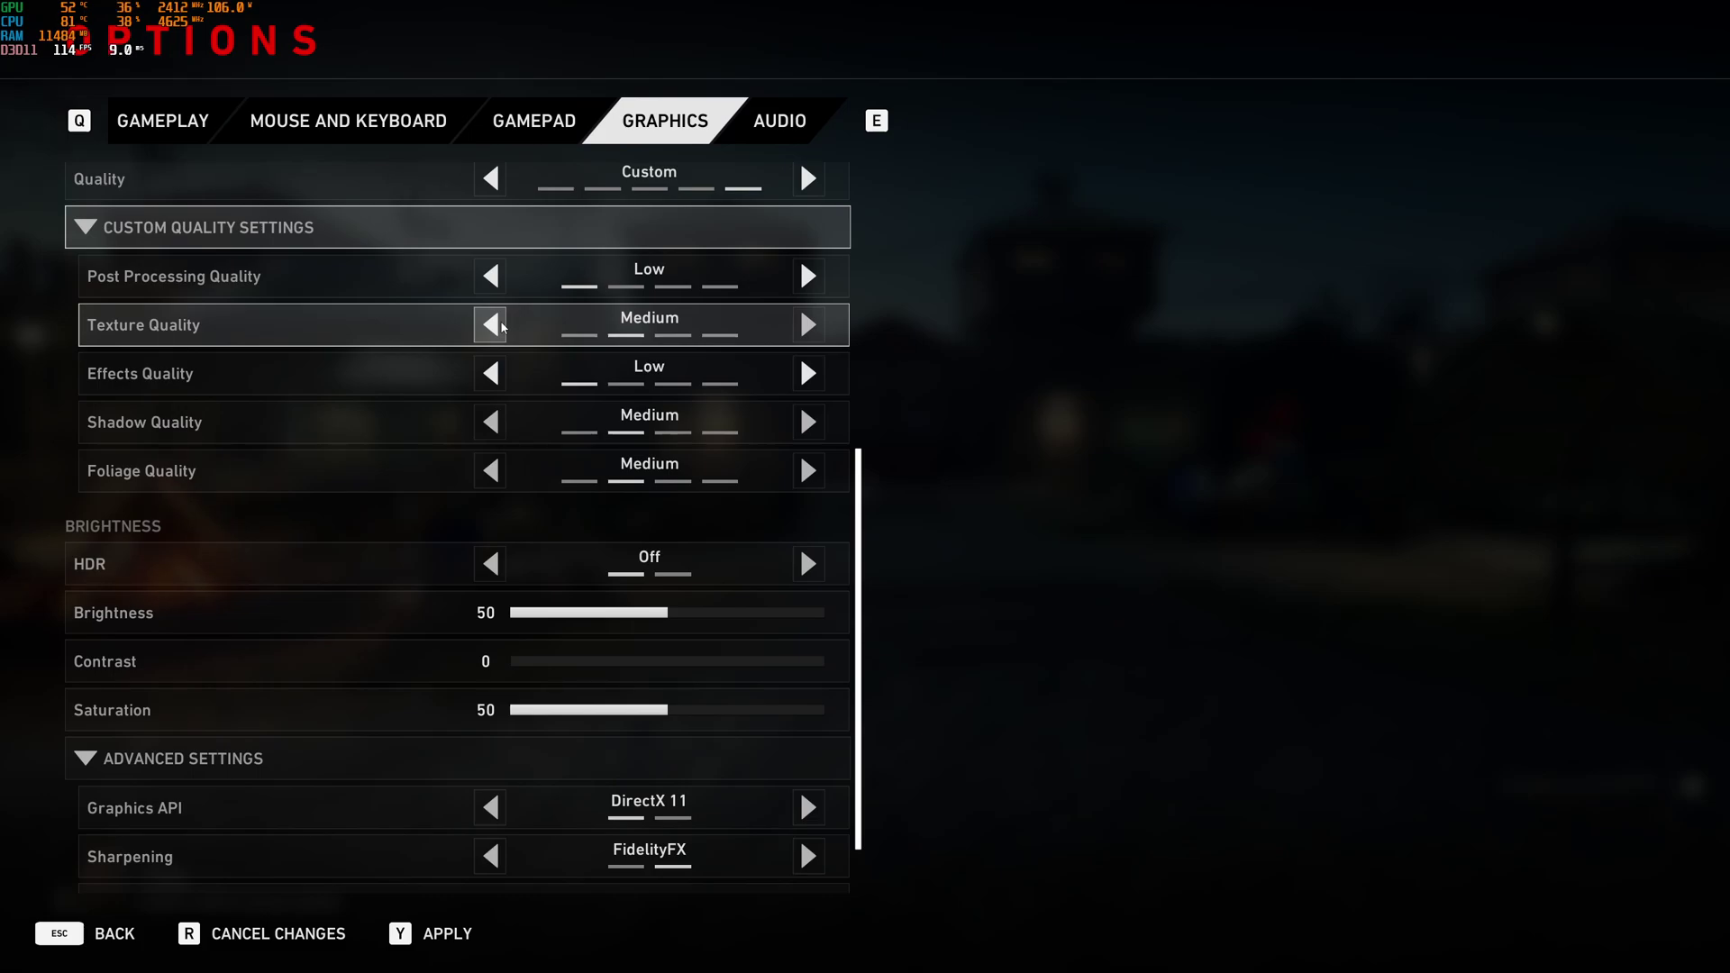
click(501, 326)
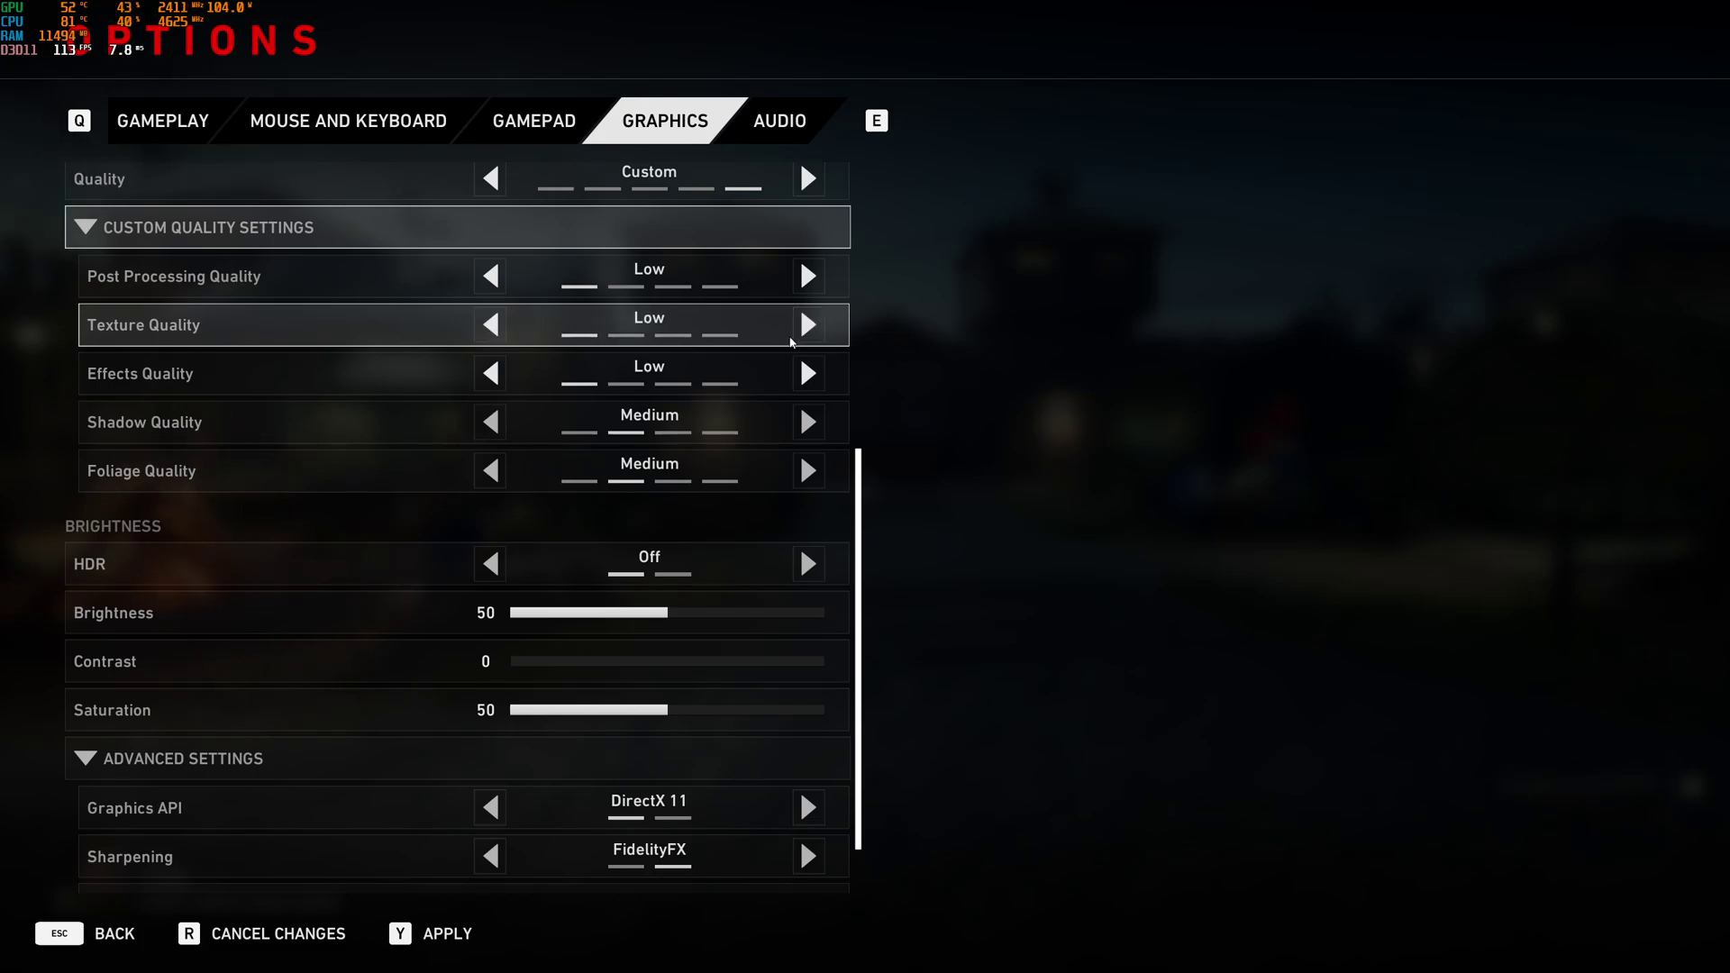
click(808, 326)
click(808, 327)
click(808, 327)
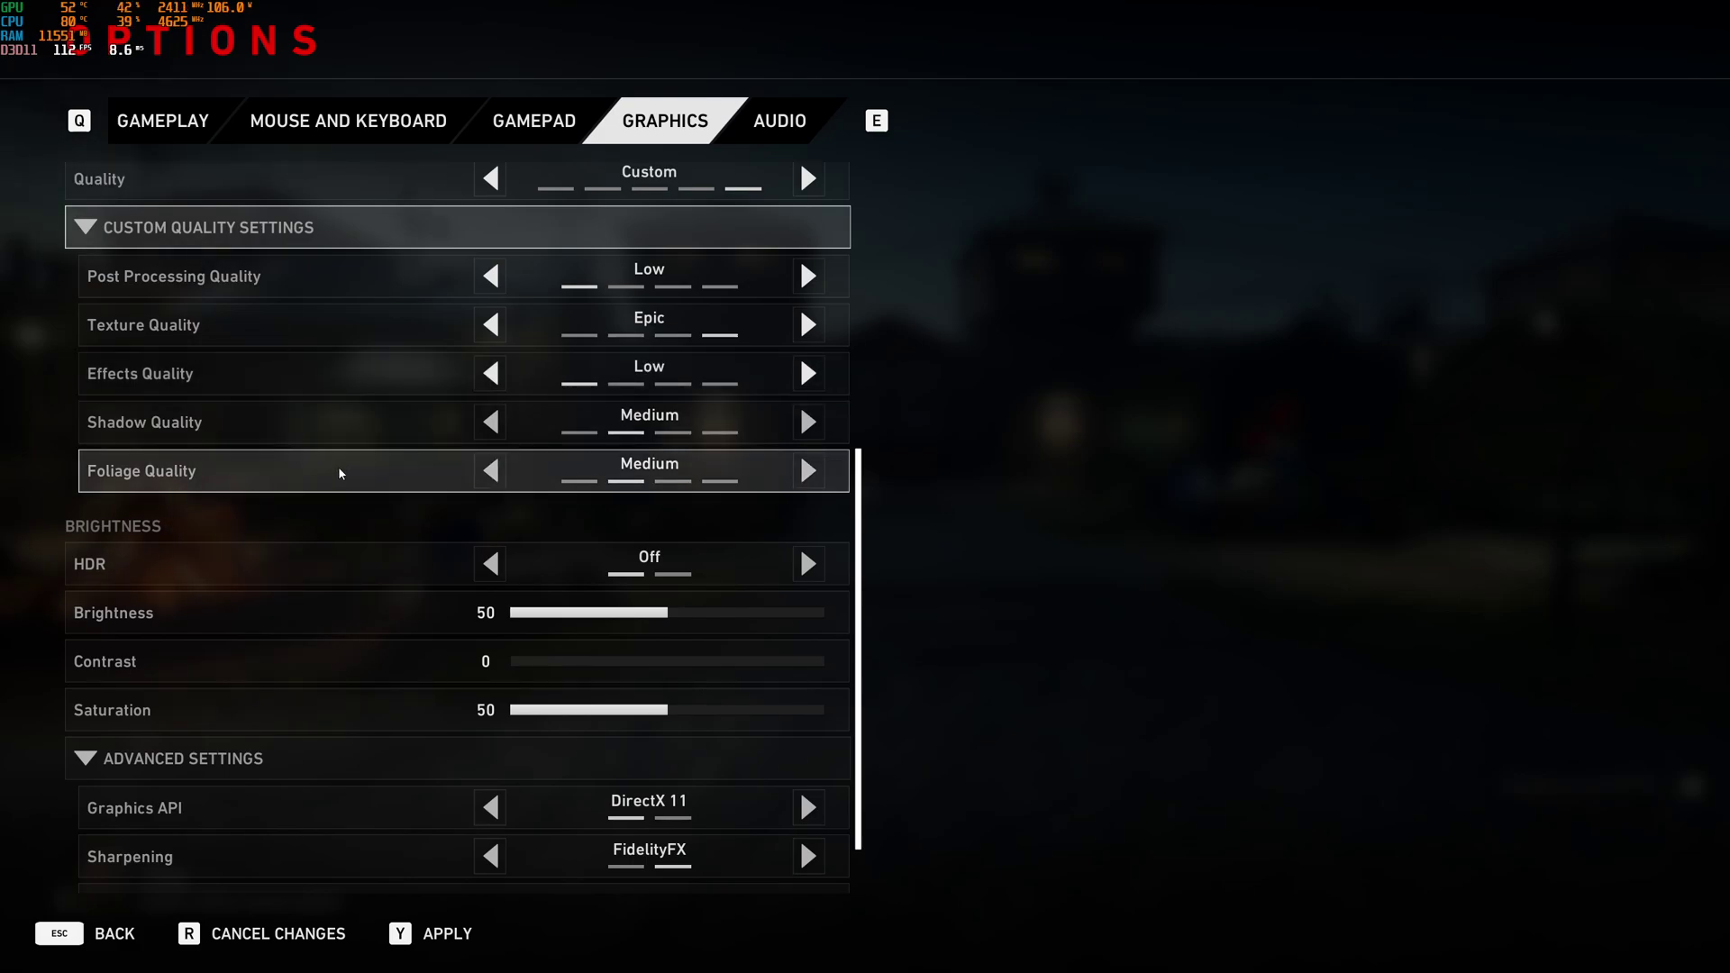
- Try Shadow Quality and Foliage Quality at Low and return both to Medium
click(490, 422)
click(478, 475)
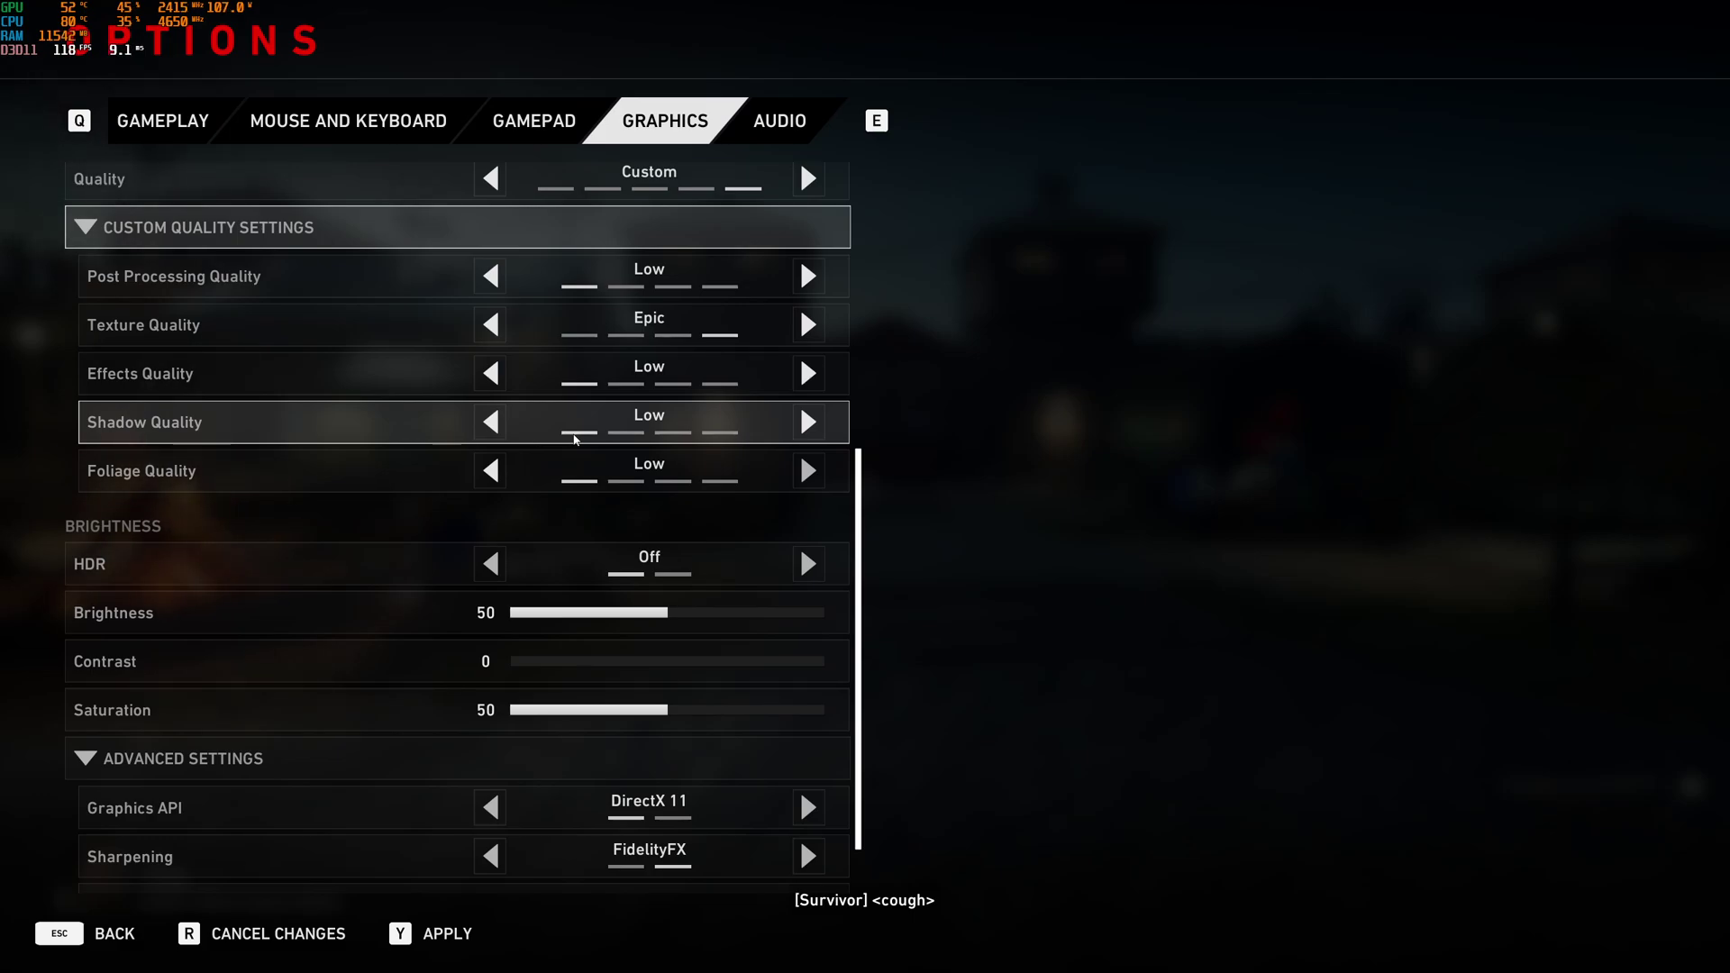
click(808, 421)
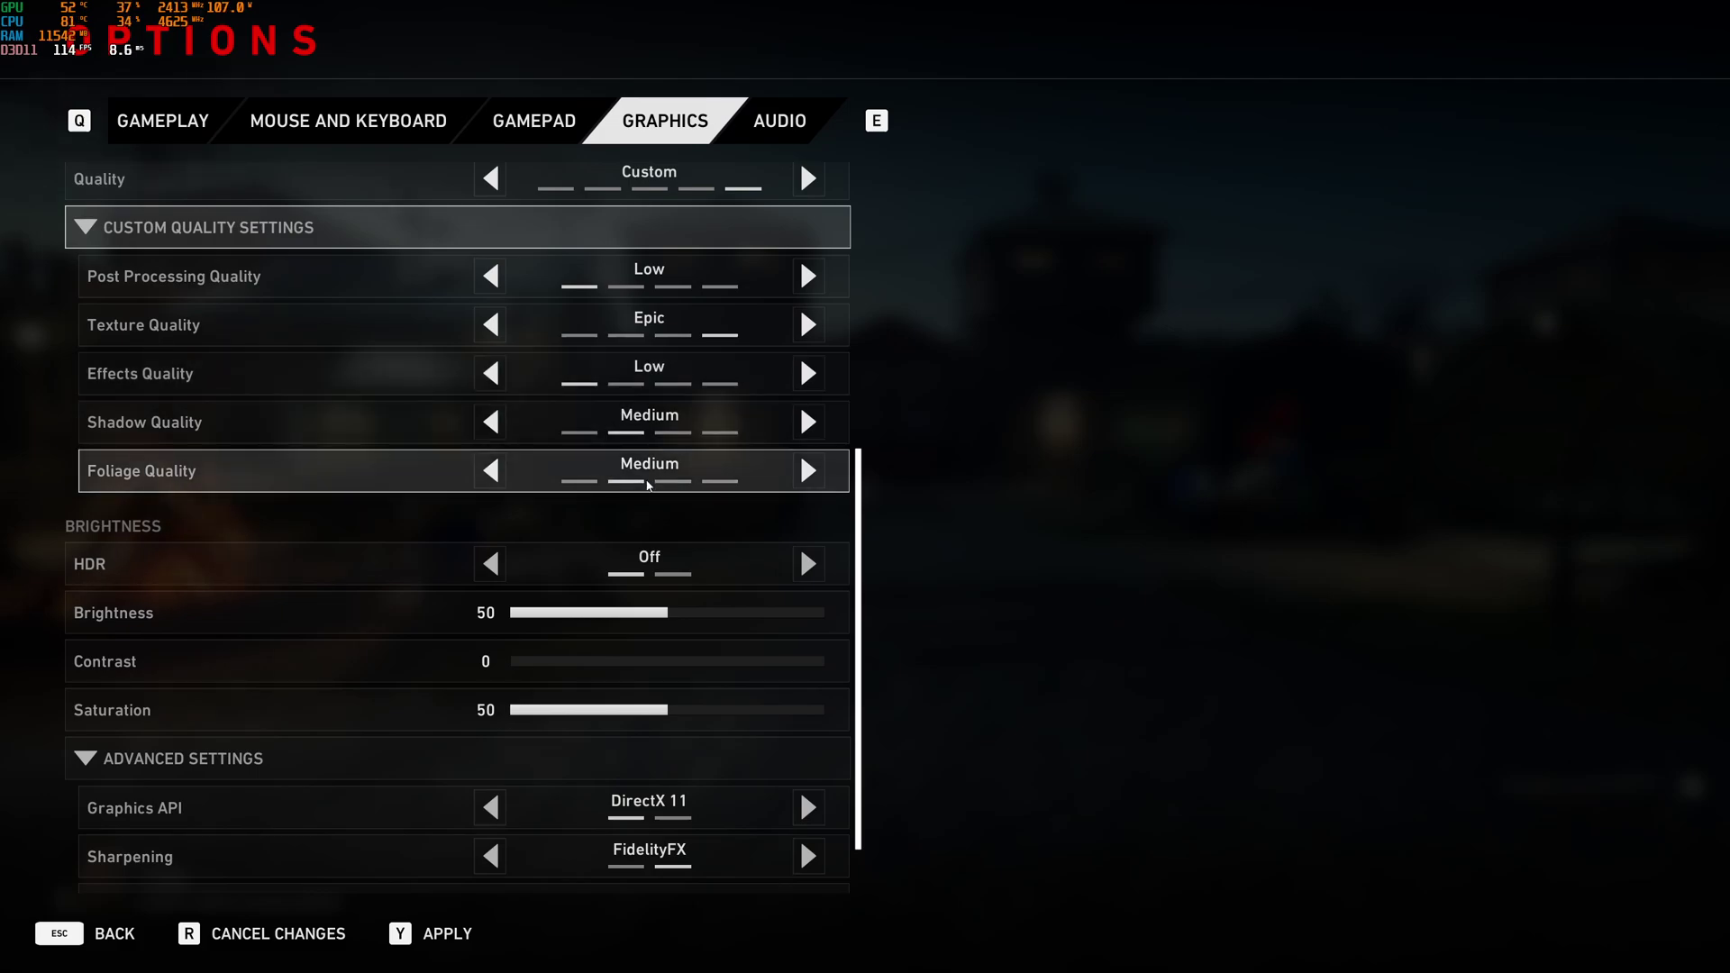
- Examine the Brightness and Advanced Settings groups, including Graphics API, Sharpening and Resolution Scale, and return to the start of the list
scroll(695, 645, down, 2)
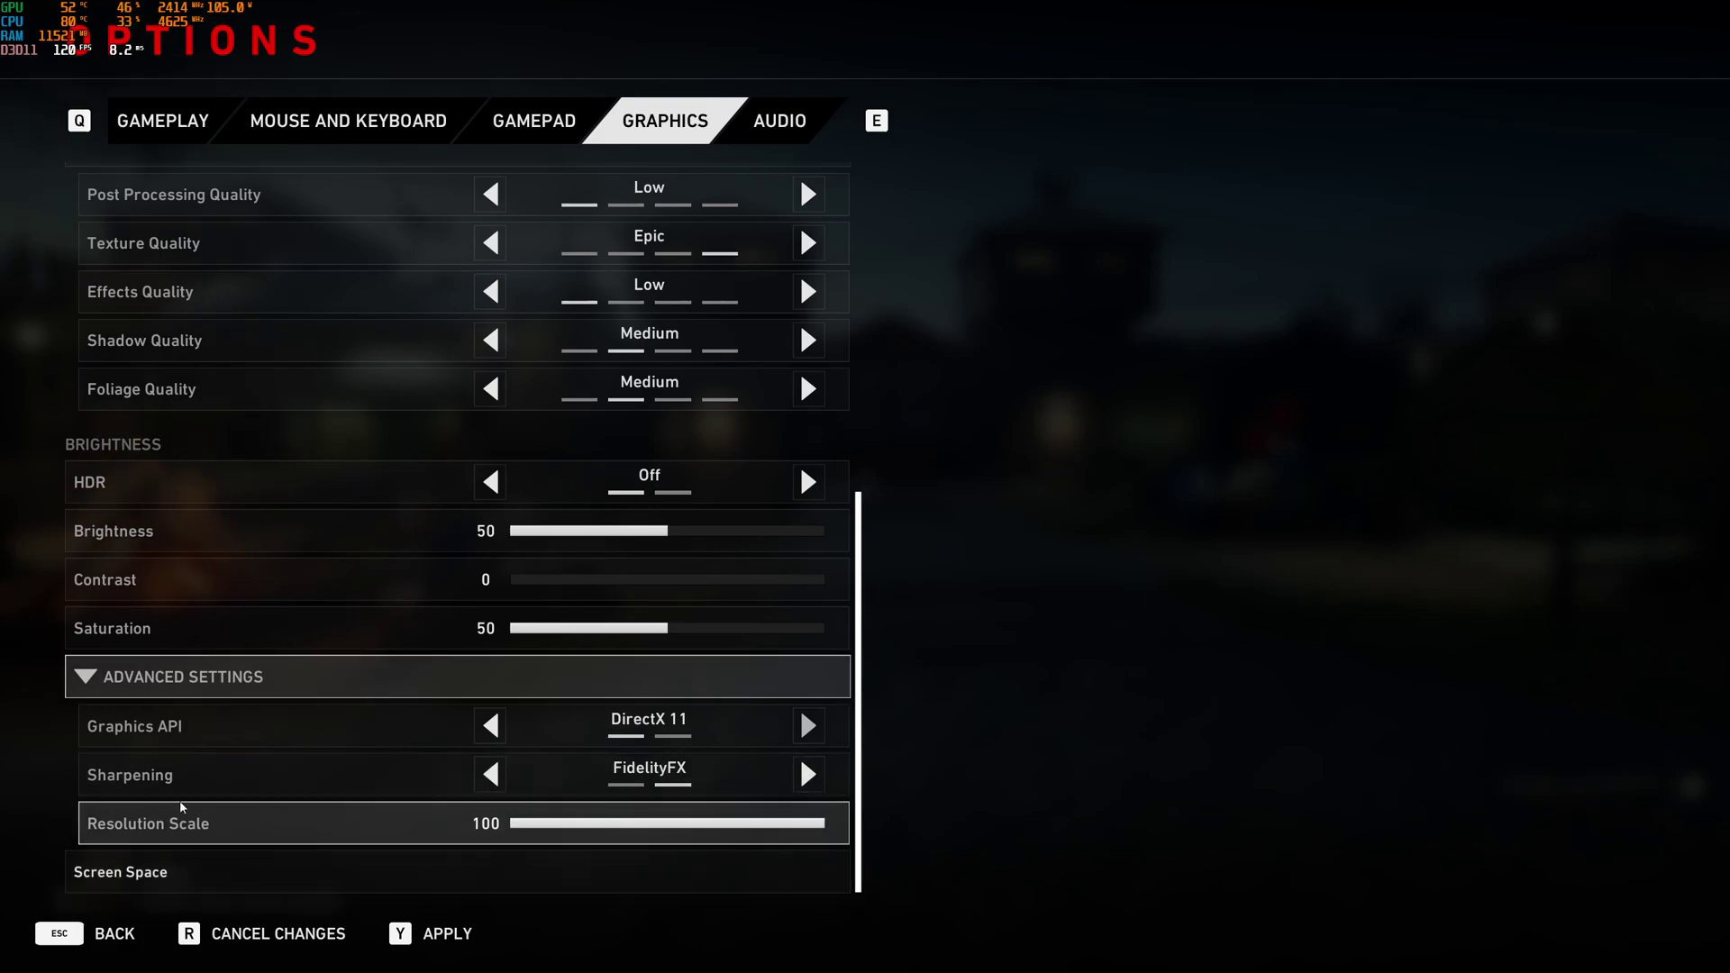
scroll(609, 845, up, 10)
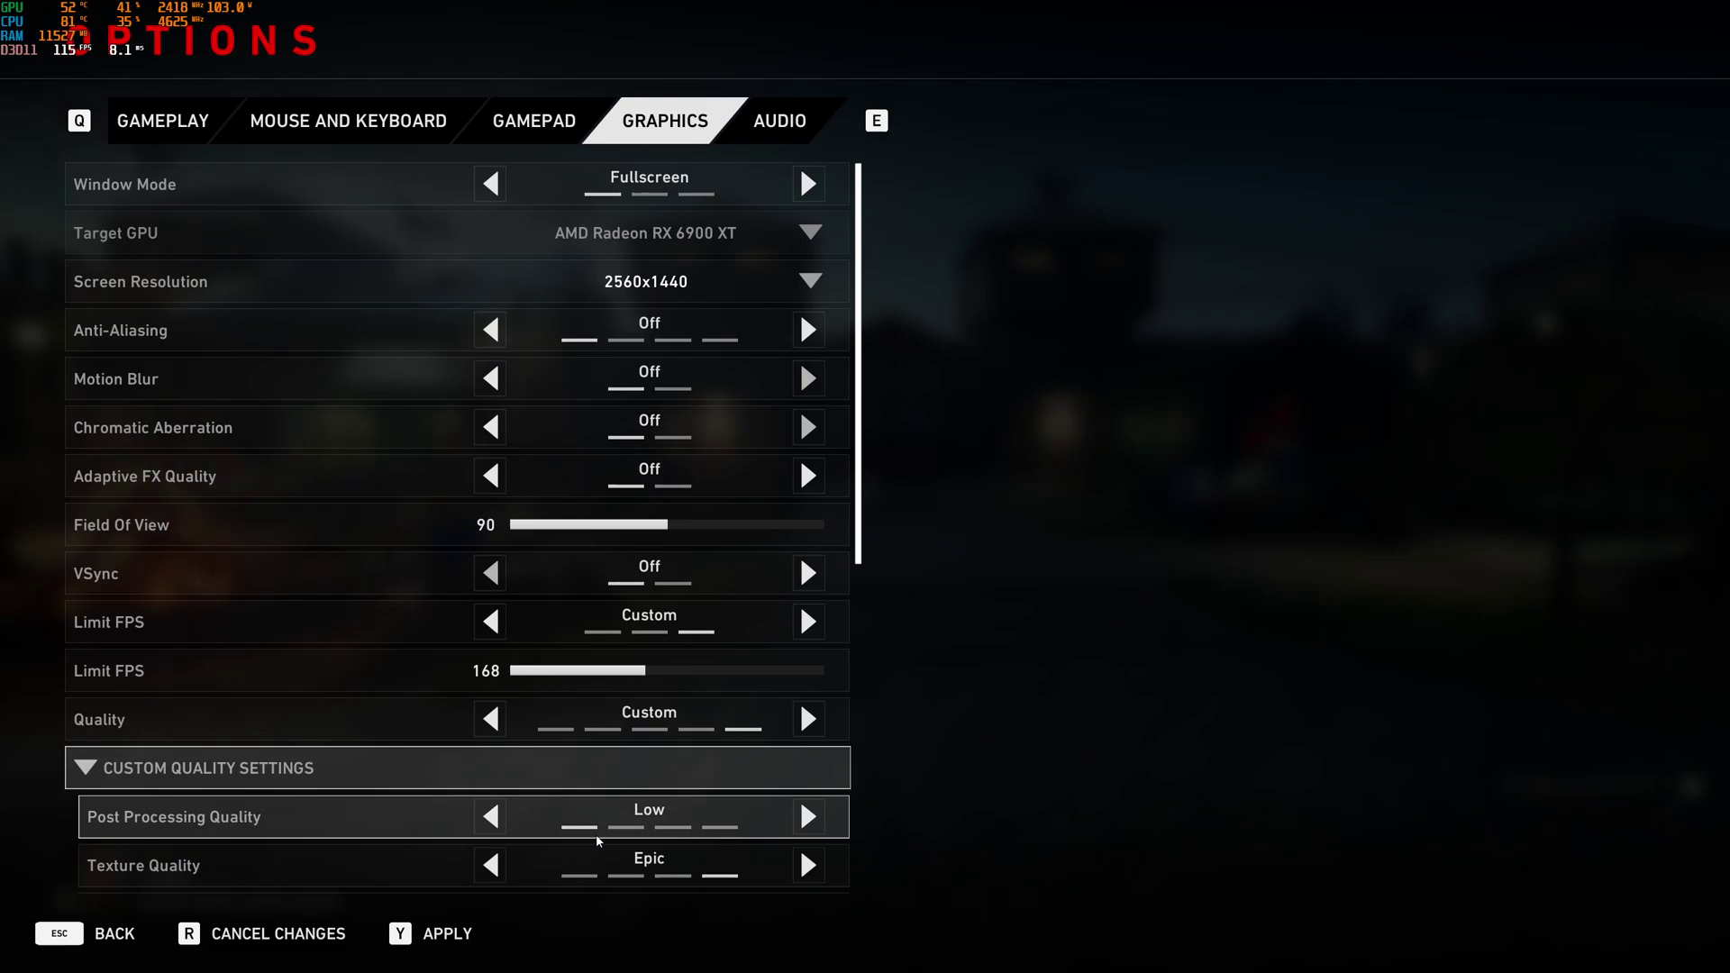